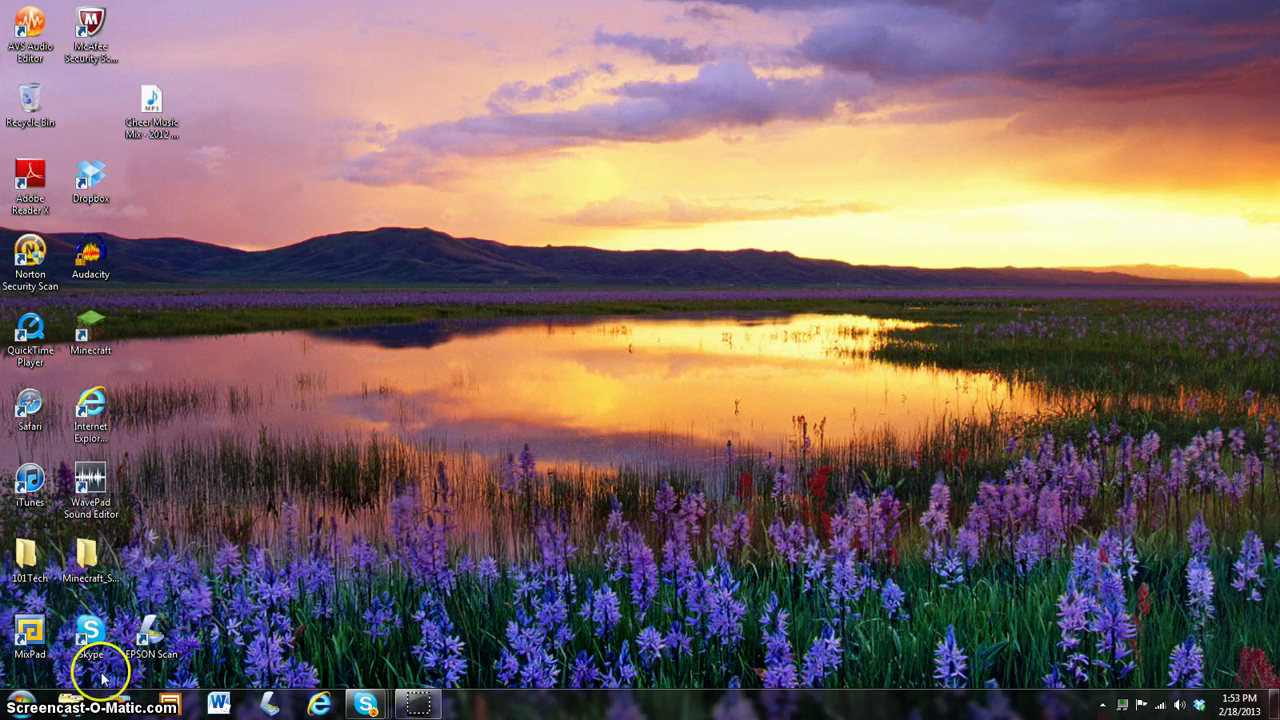
# Step: Search the computer for "excel" and launch Microsoft Excel Starter 2010 with a blank workbook
pyautogui.click(20, 705)
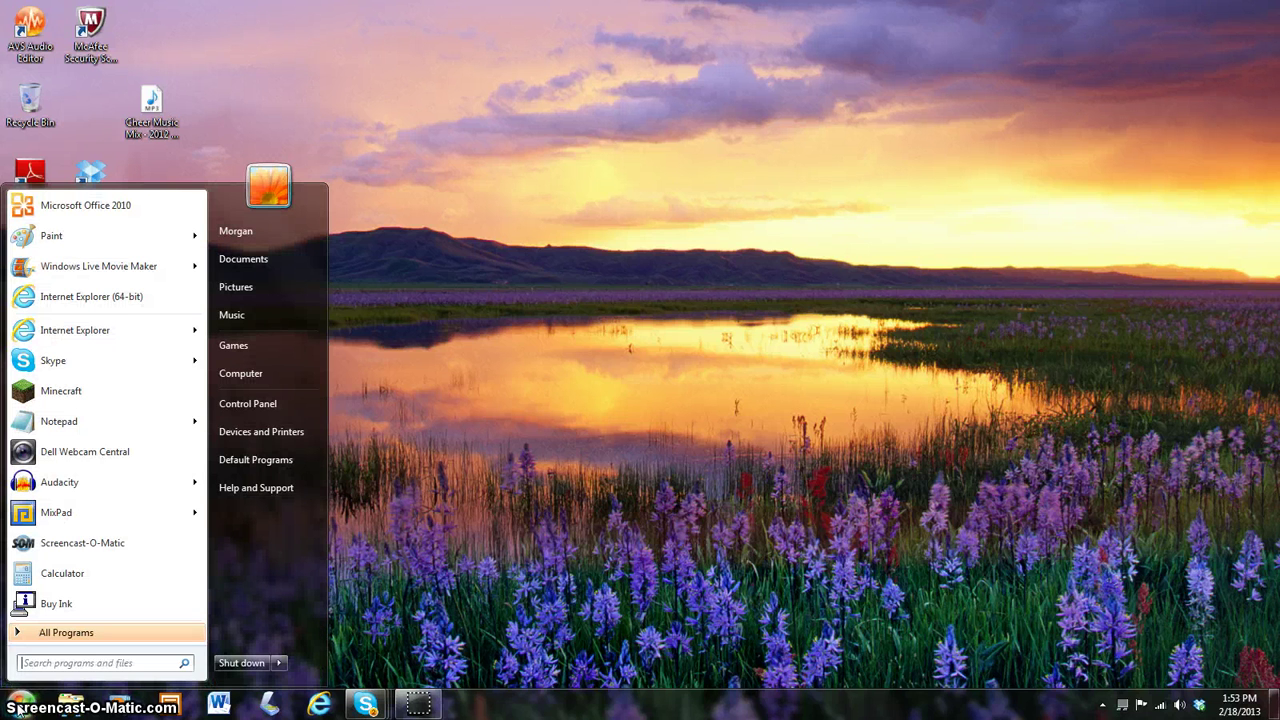
pyautogui.click(36, 666)
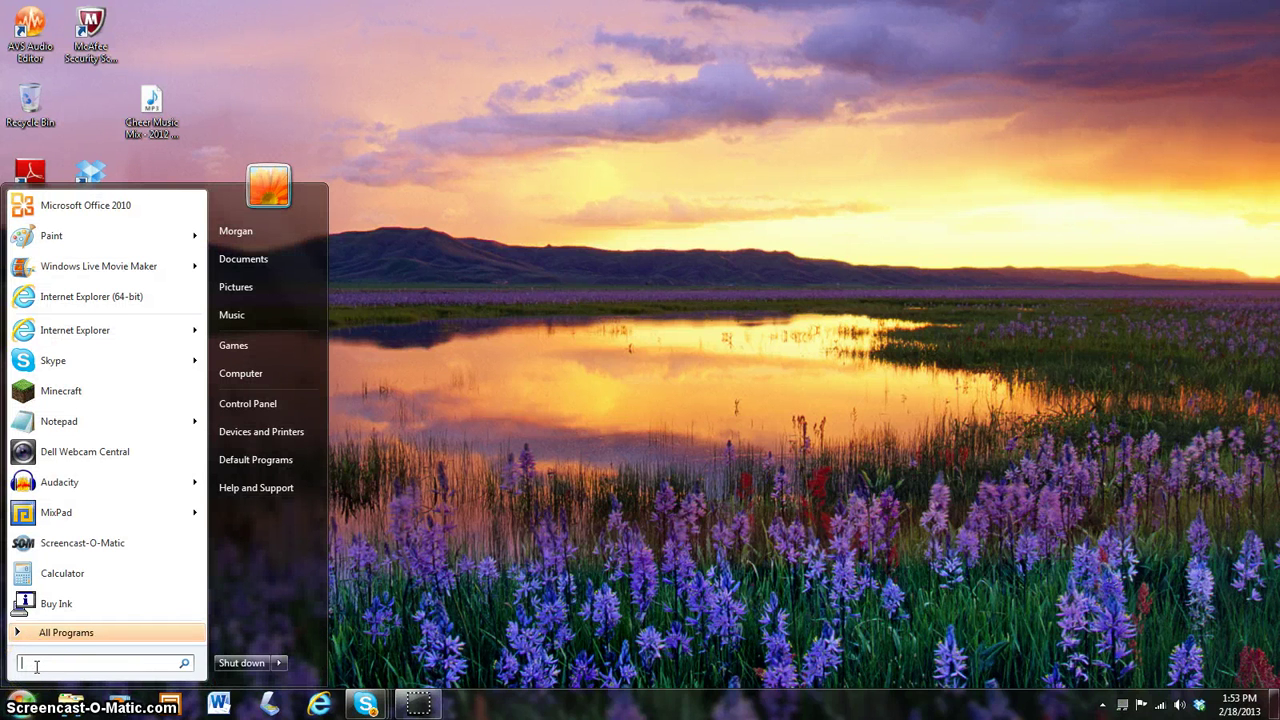
pyautogui.write('e')
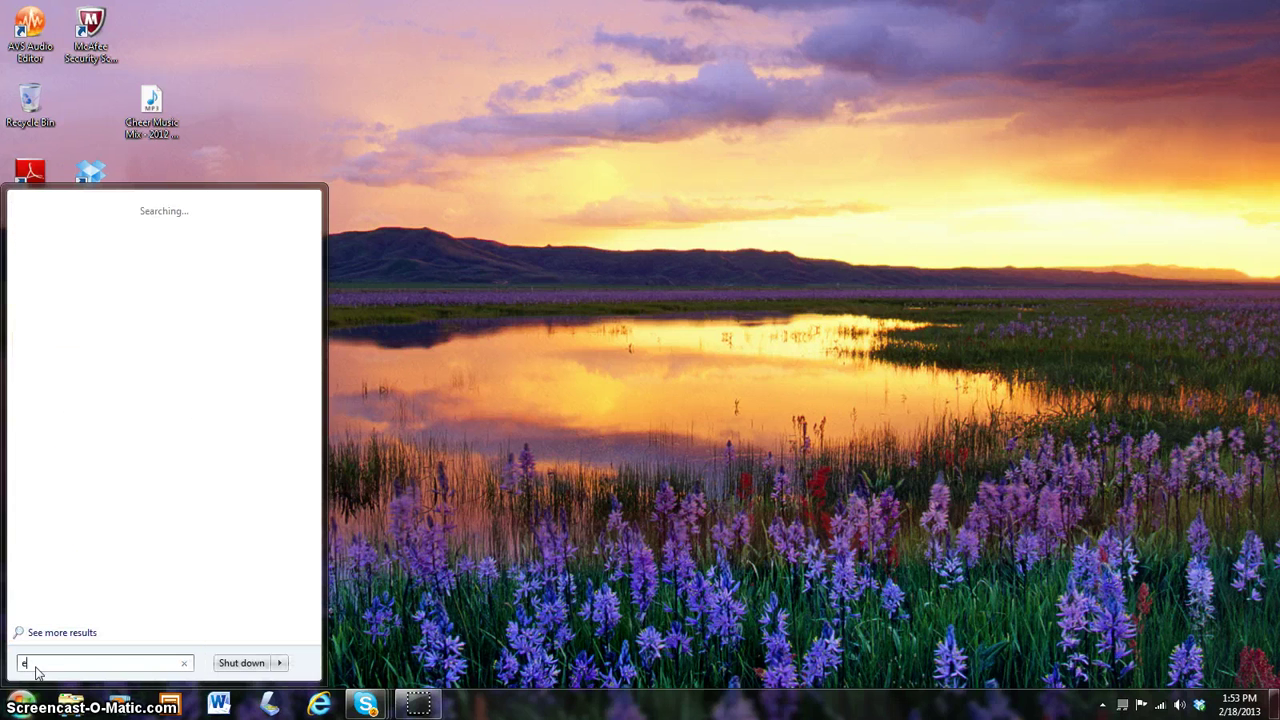
pyautogui.write('xcel')
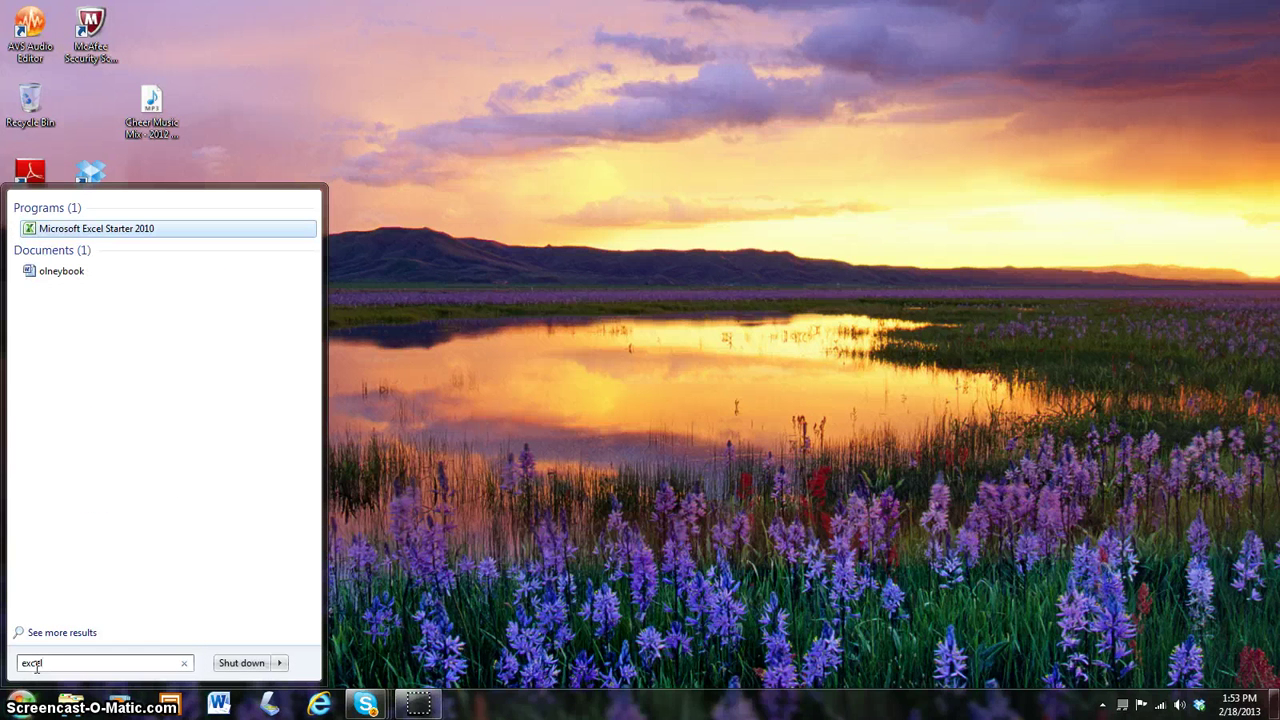
pyautogui.click(130, 240)
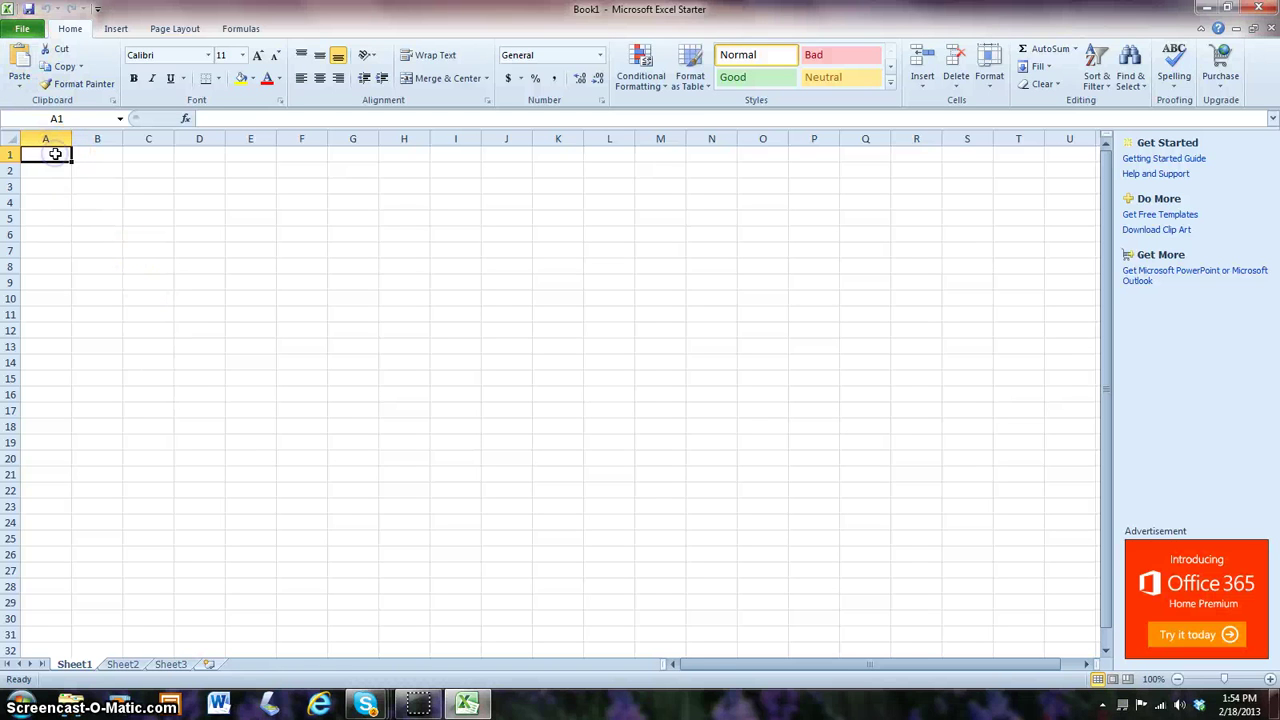
# Step: Enter "hi" in cell A1, "my" in A2 and "name" in A3
pyautogui.write('hi')
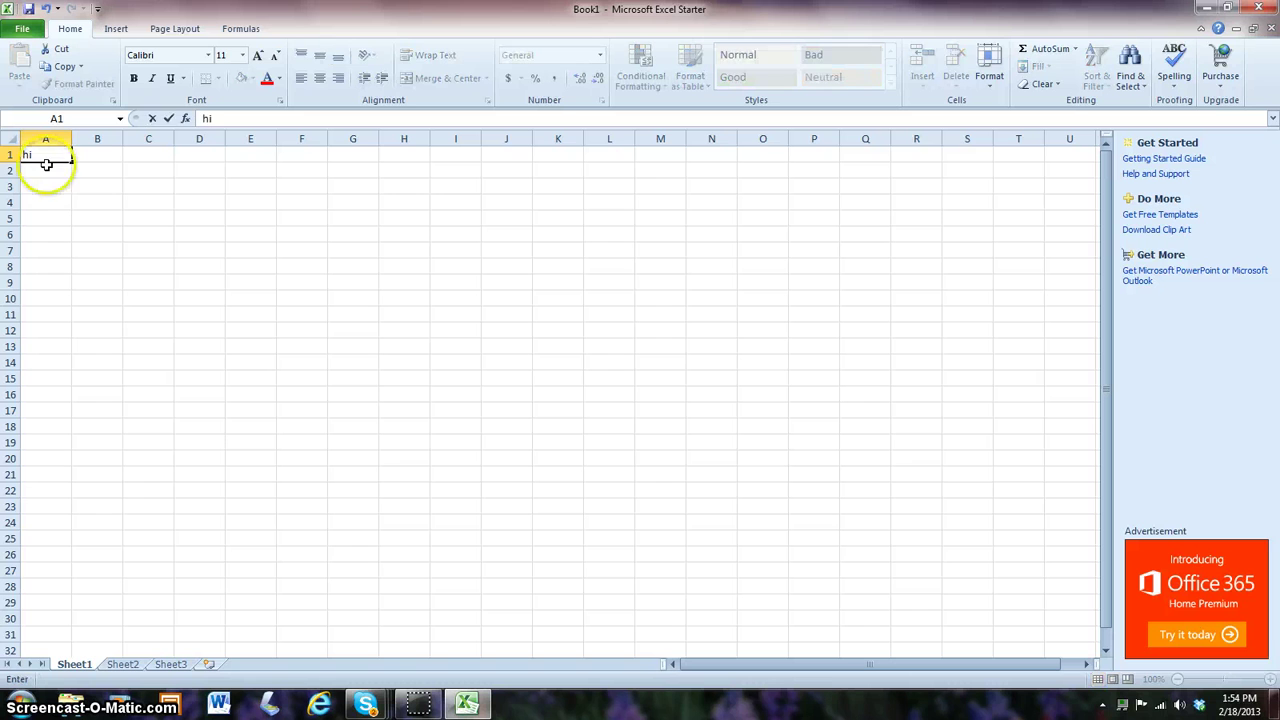
pyautogui.click(34, 175)
pyautogui.write('my')
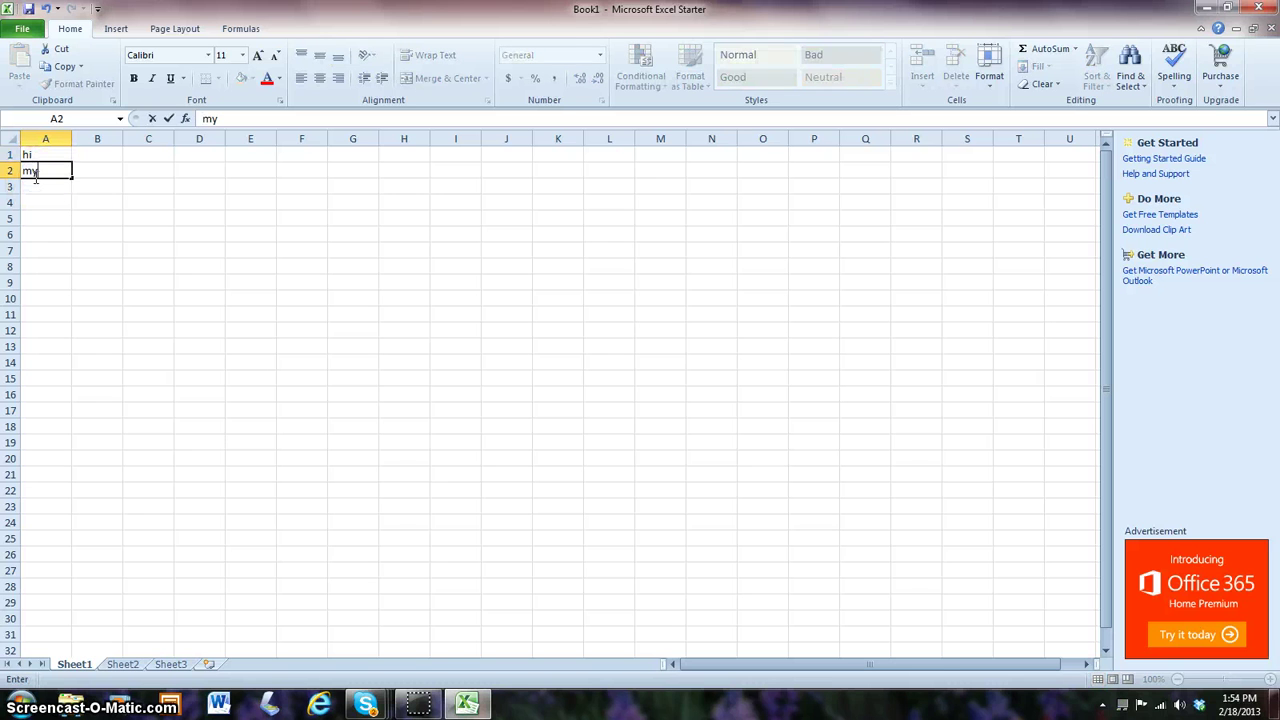
pyautogui.click(34, 187)
pyautogui.write('nm')
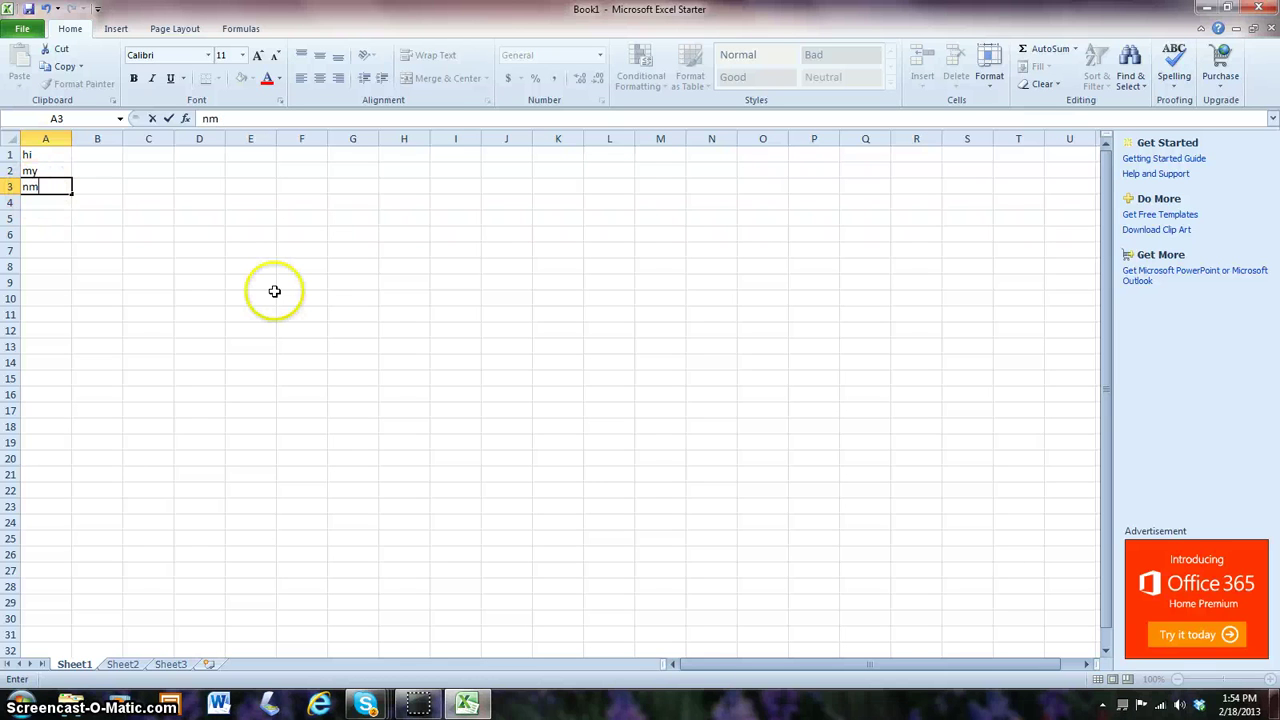
pyautogui.press('BackSpace')
pyautogui.write('ame')
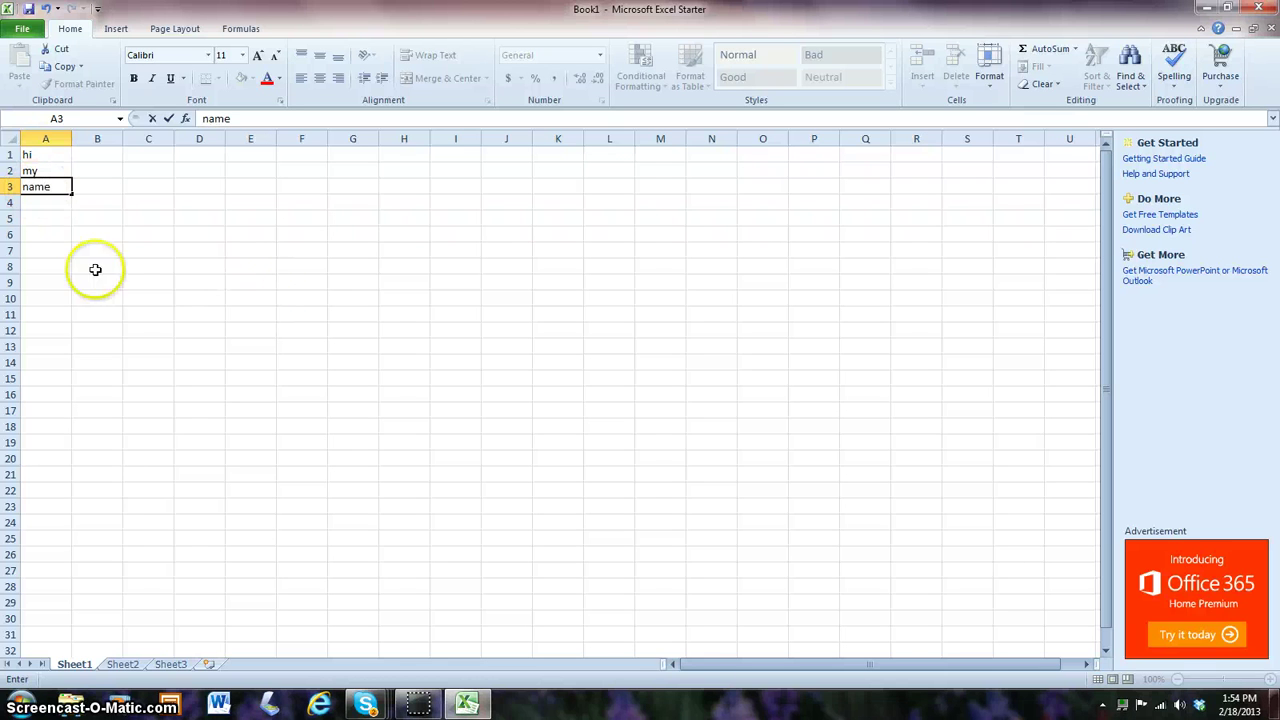
# Step: Enter "is" in cell A5 and the person's first name followed by a period in A6
pyautogui.click(33, 215)
pyautogui.write('is')
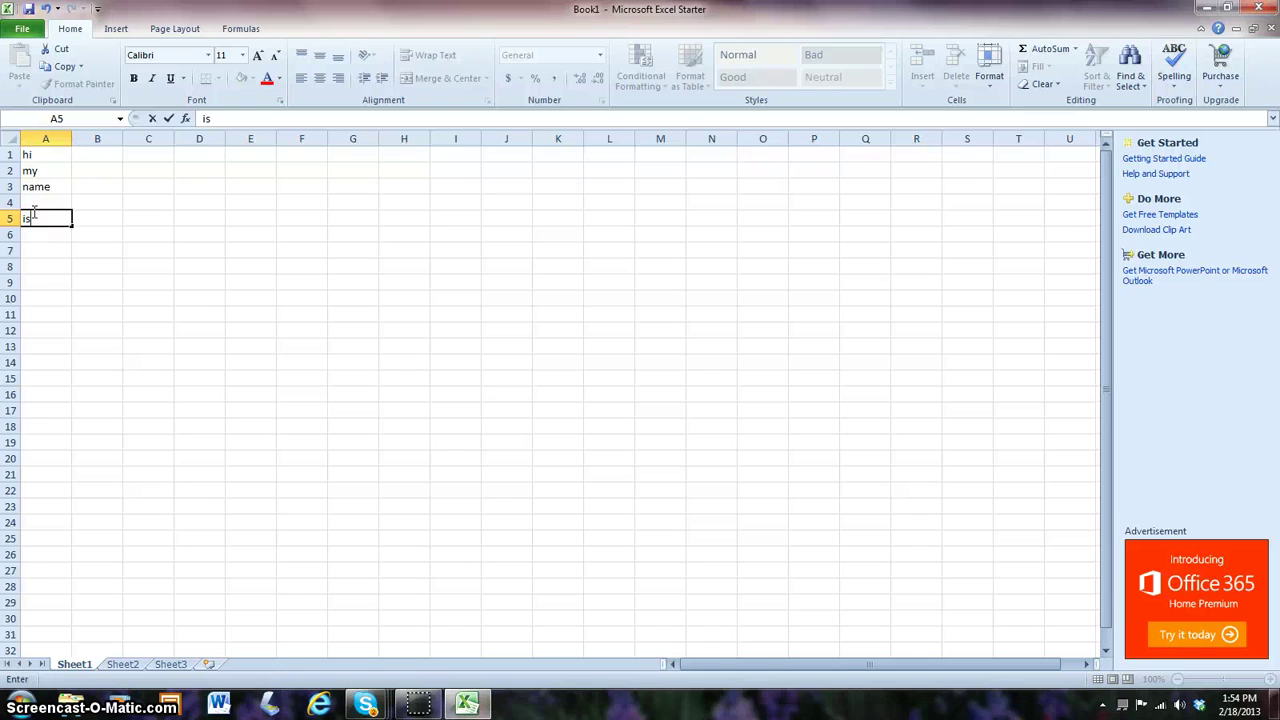
pyautogui.doubleClick(40, 236)
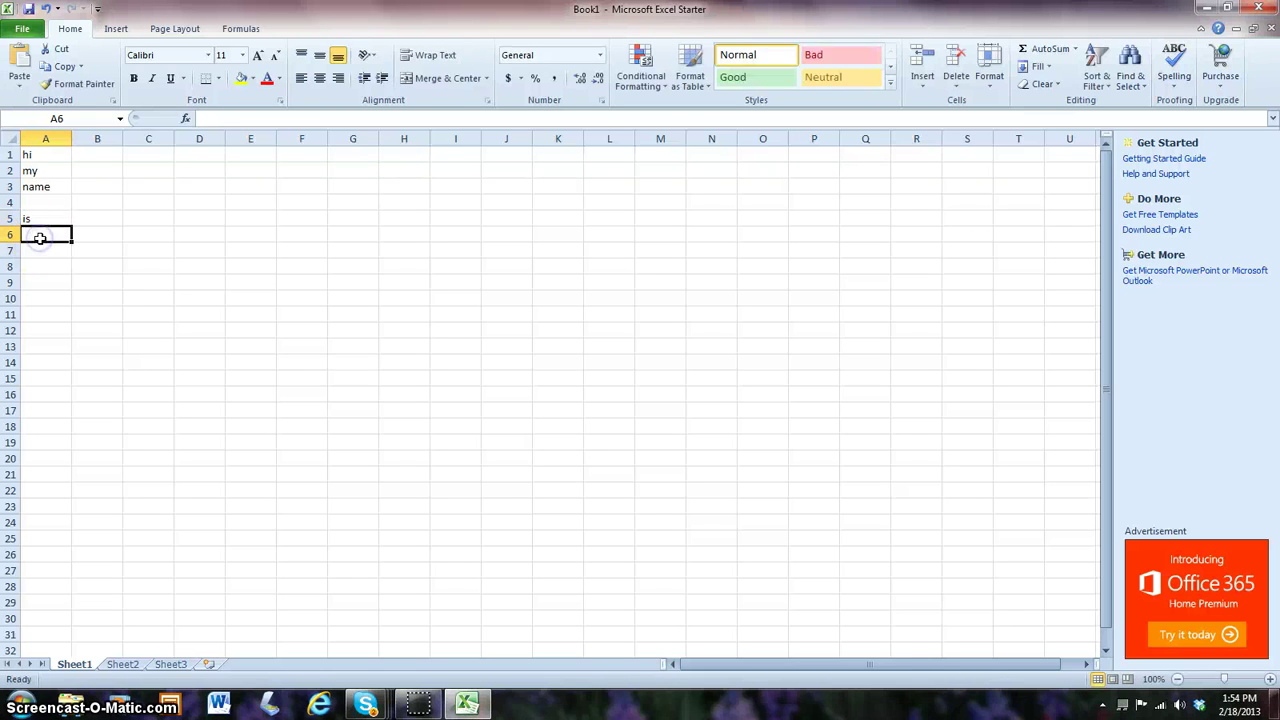
pyautogui.write('Morgan.')
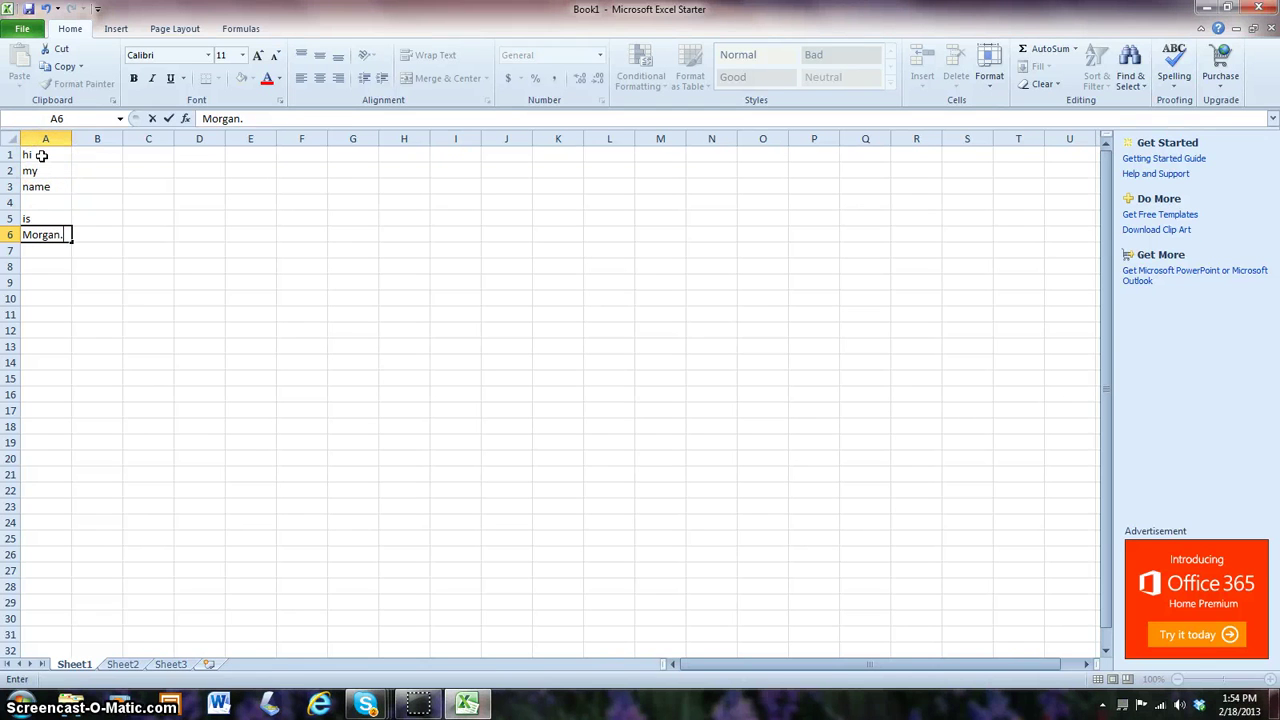
pyautogui.click(31, 333)
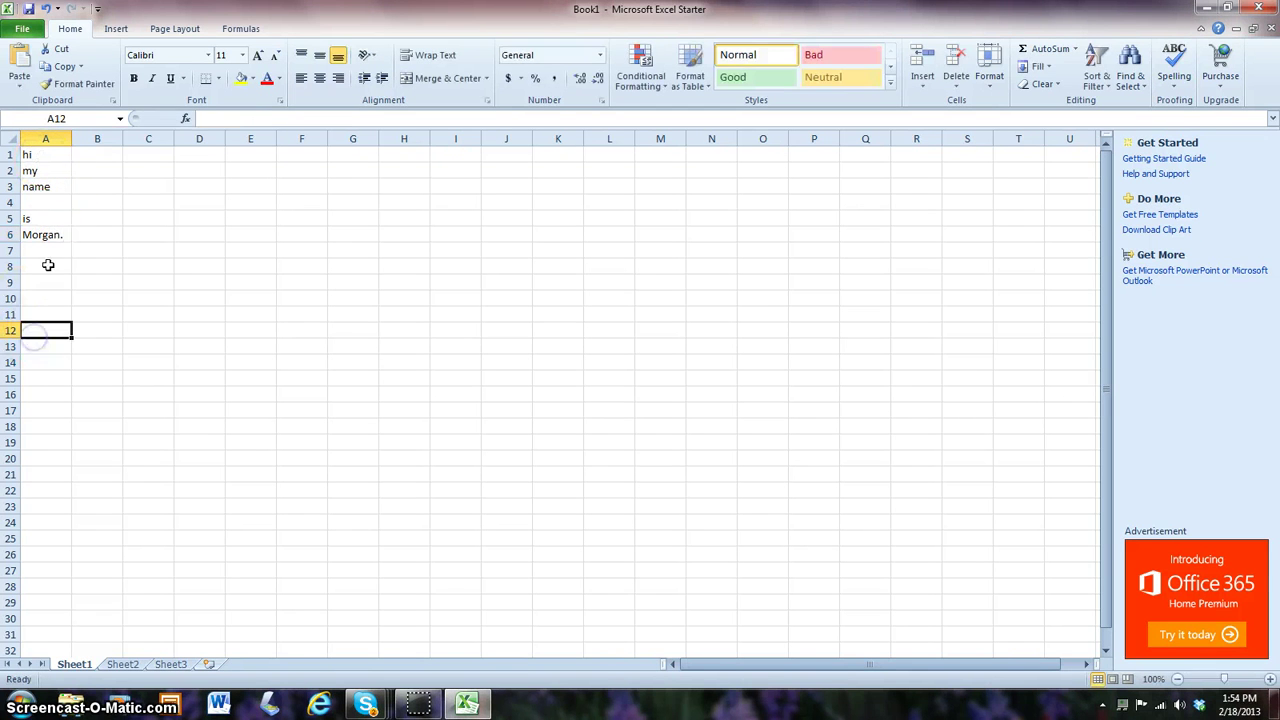
pyautogui.click(40, 157)
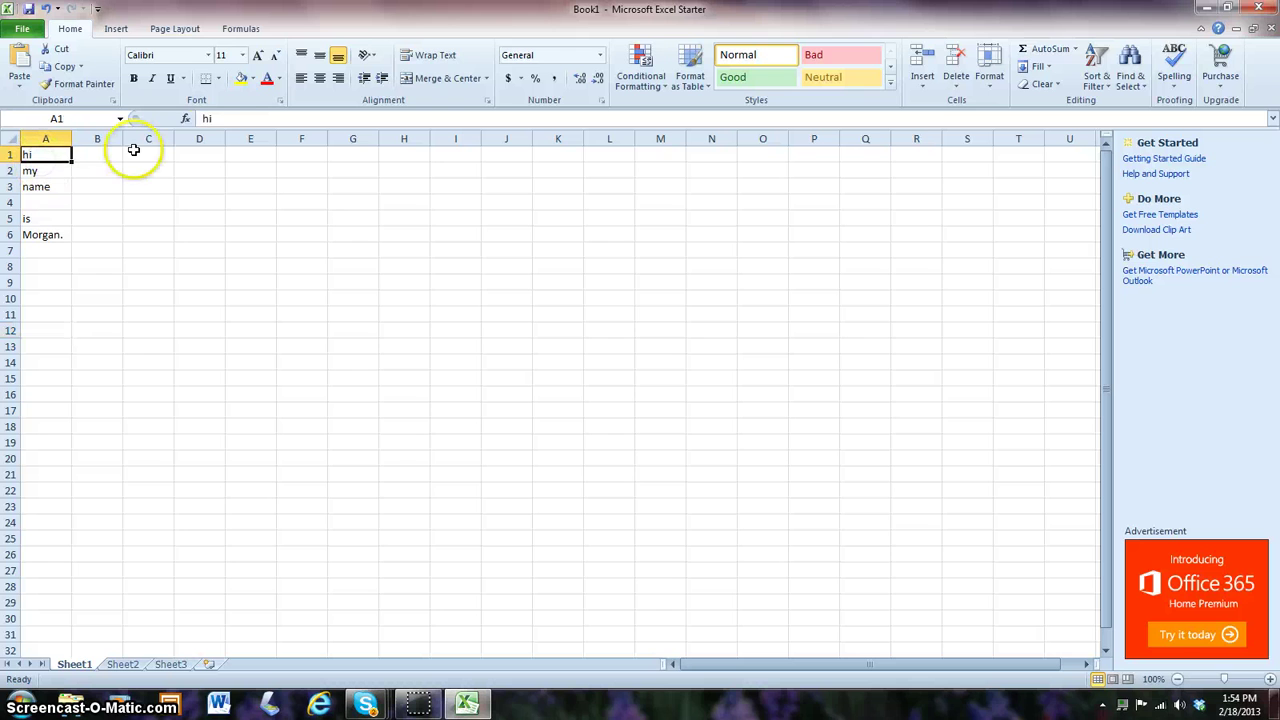
pyautogui.click(213, 118)
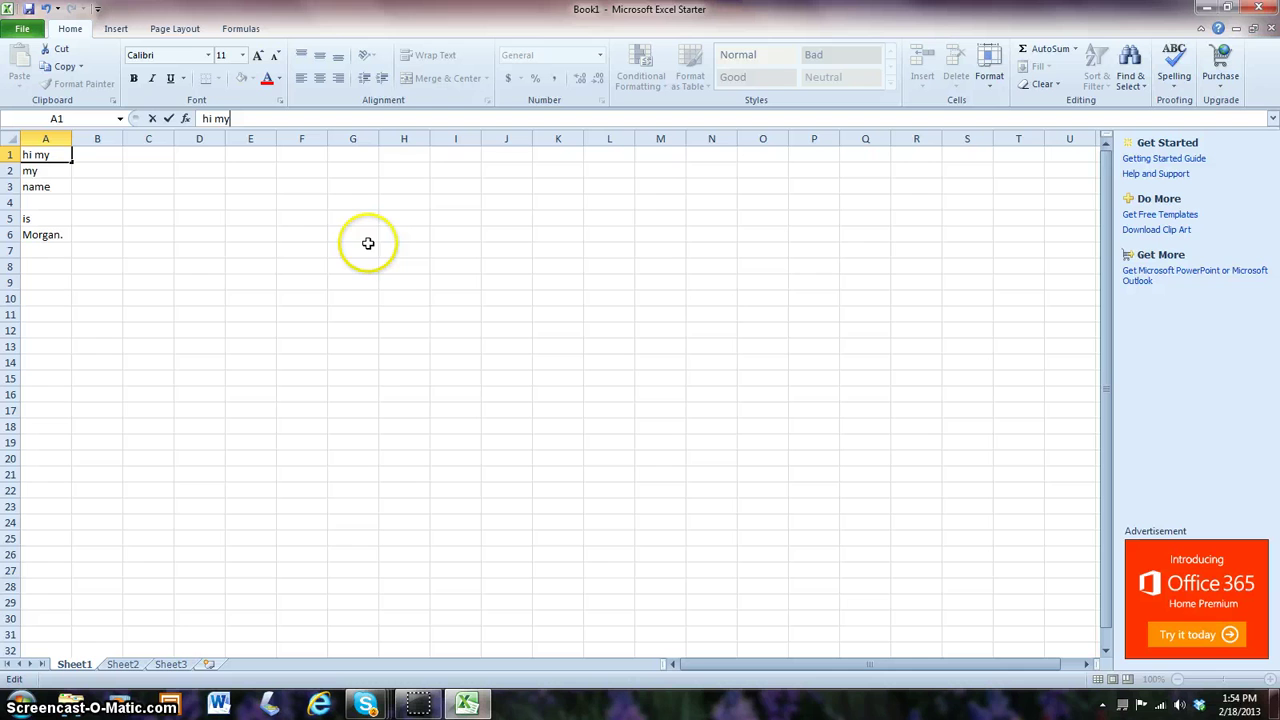
pyautogui.press('BackSpace')
pyautogui.press('BackSpace')
pyautogui.press('BackSpace')
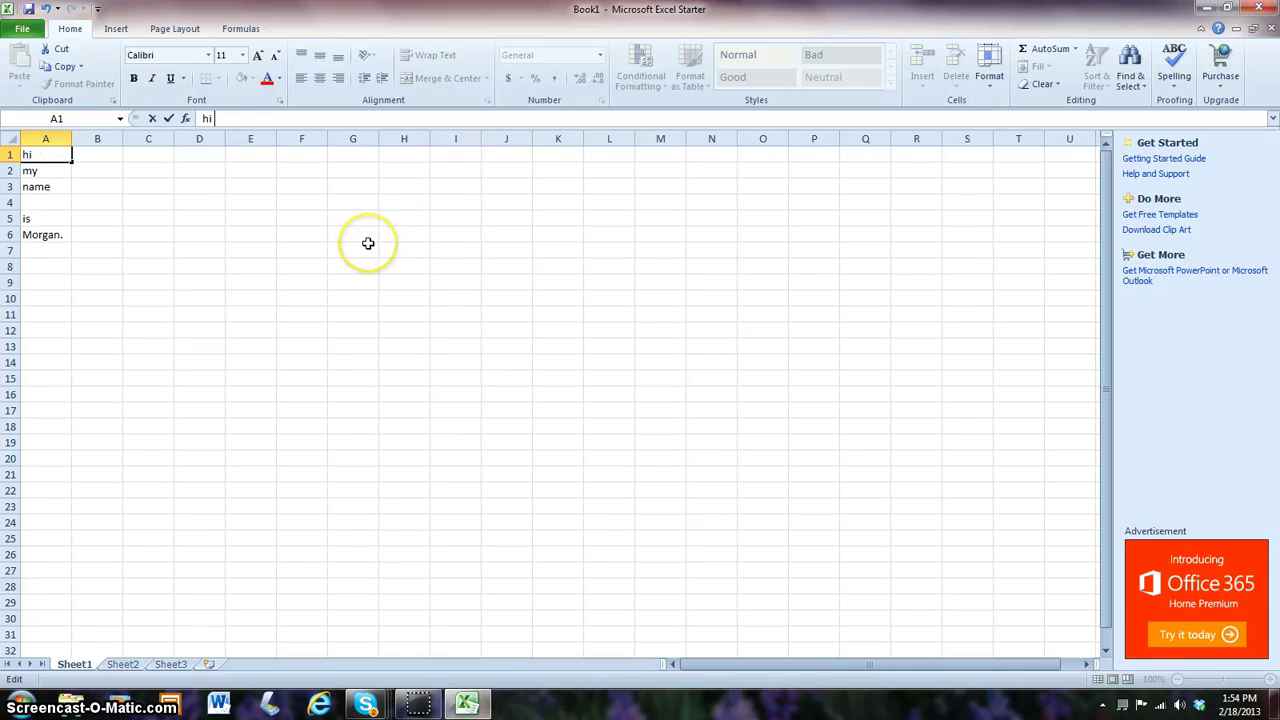
# Step: Fill the empty cell A4 with the text "eh hem"
pyautogui.click(35, 171)
pyautogui.click(50, 190)
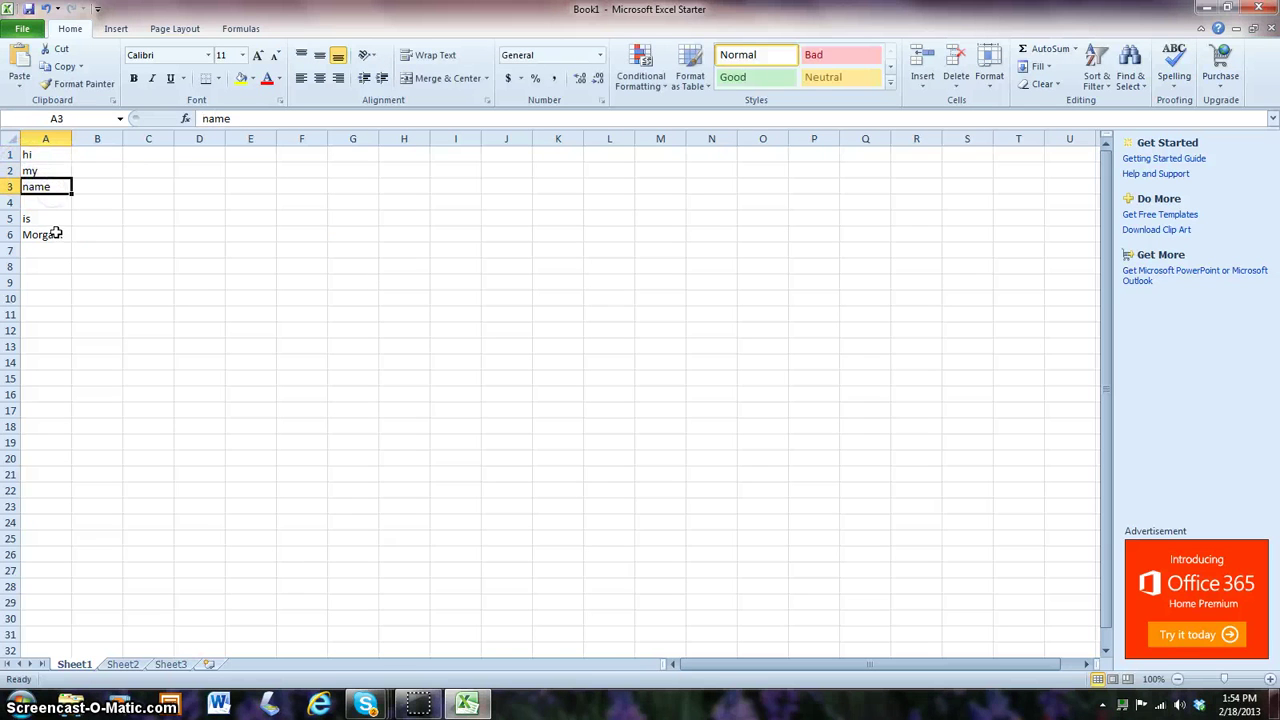
pyautogui.click(50, 203)
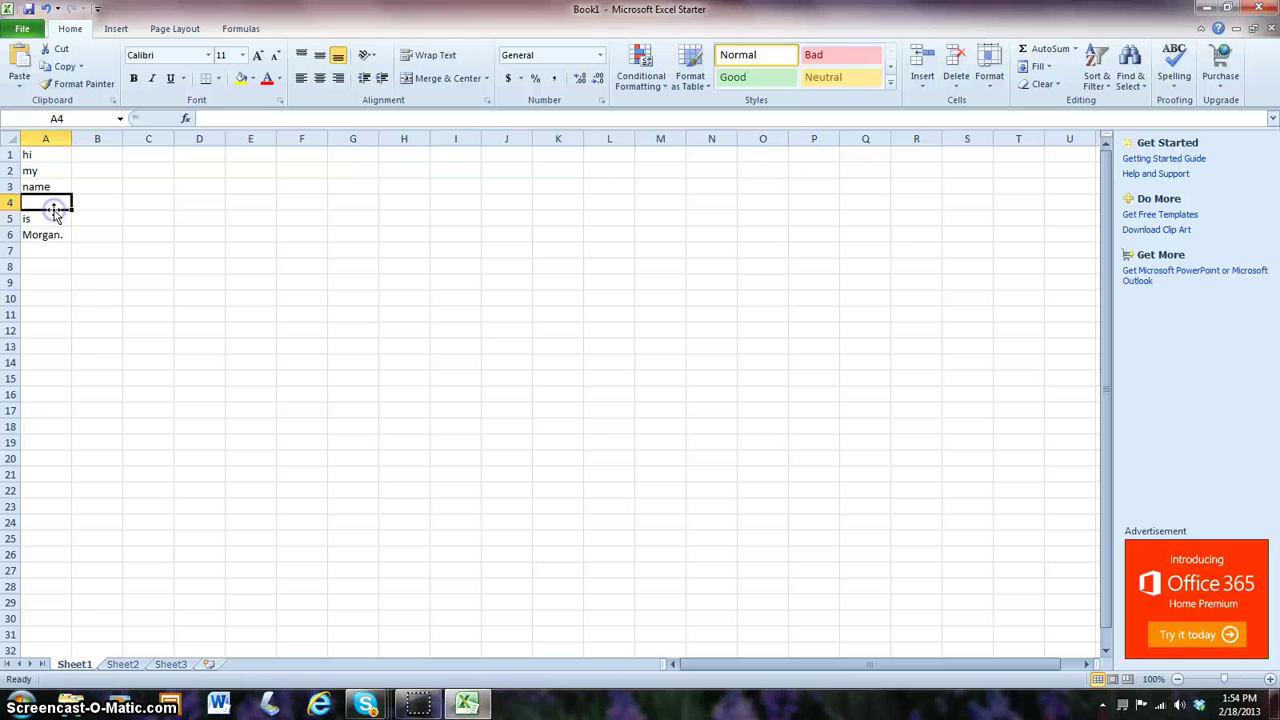
pyautogui.click(218, 120)
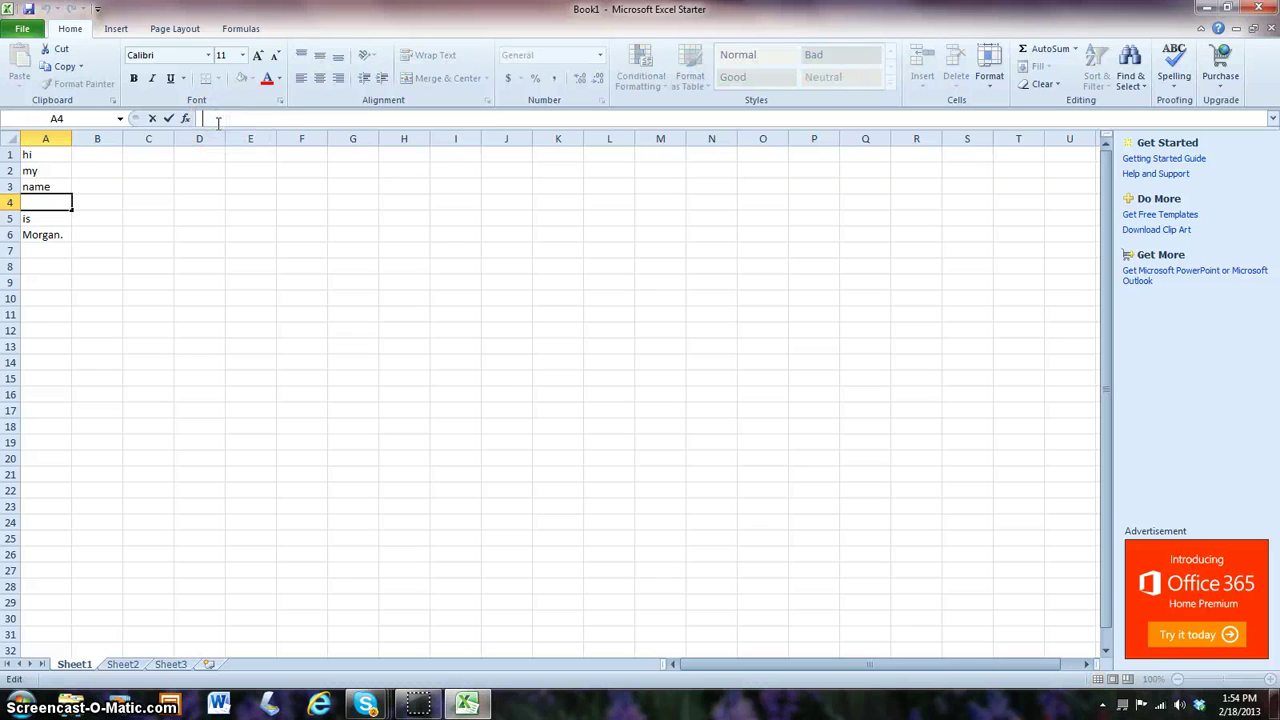
pyautogui.write('h hem')
# Step: Examine the workbook's Info, Recent, Print, Save & Send and Help pages, and return to the worksheet
pyautogui.click(22, 32)
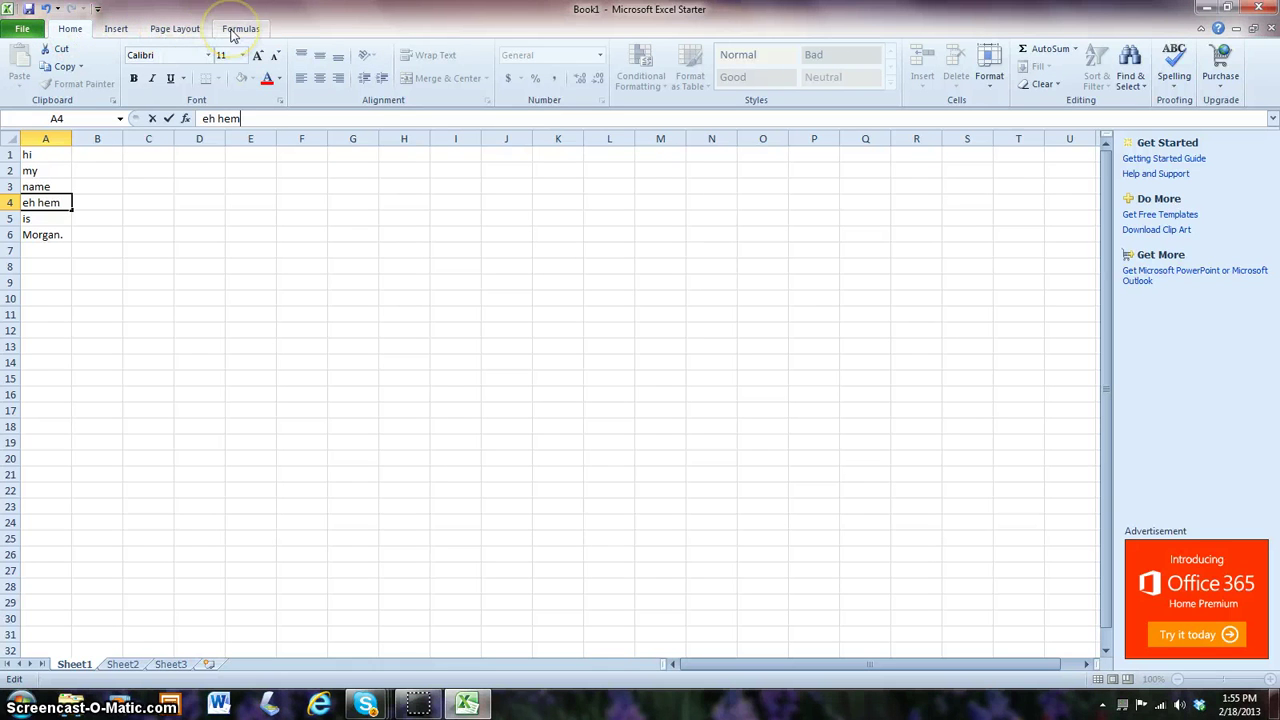
pyautogui.click(28, 30)
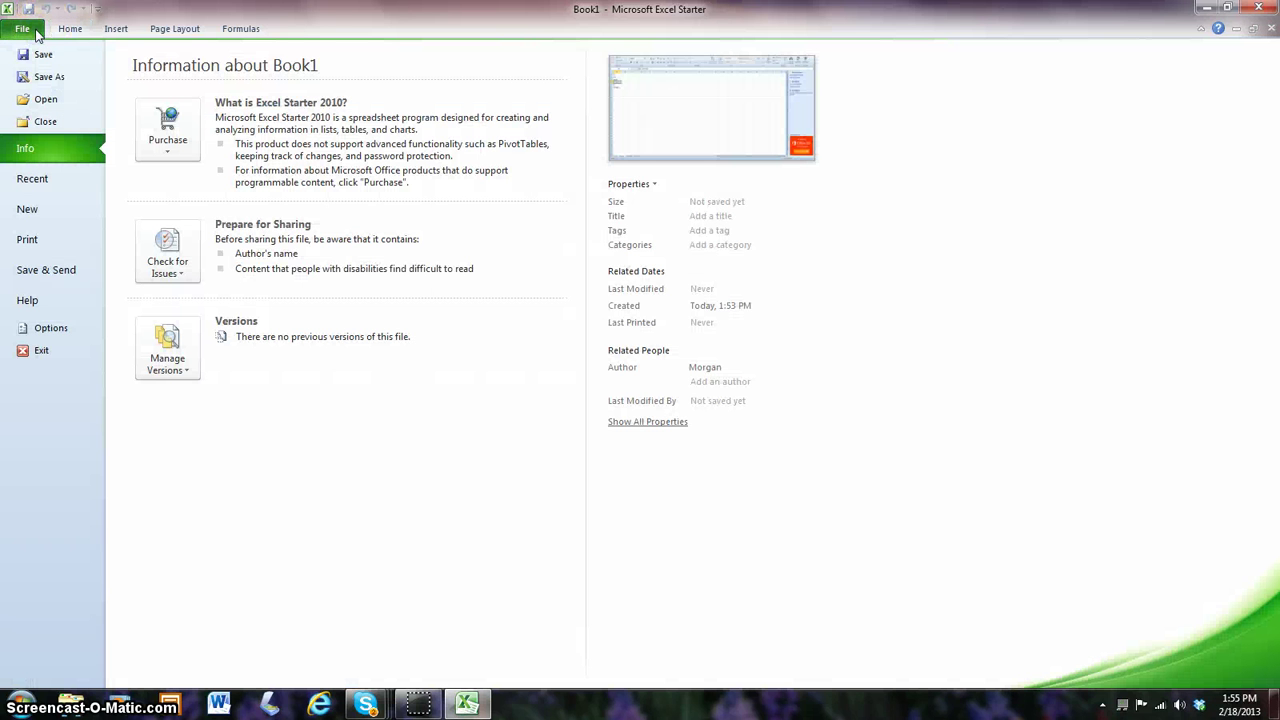
pyautogui.click(63, 78)
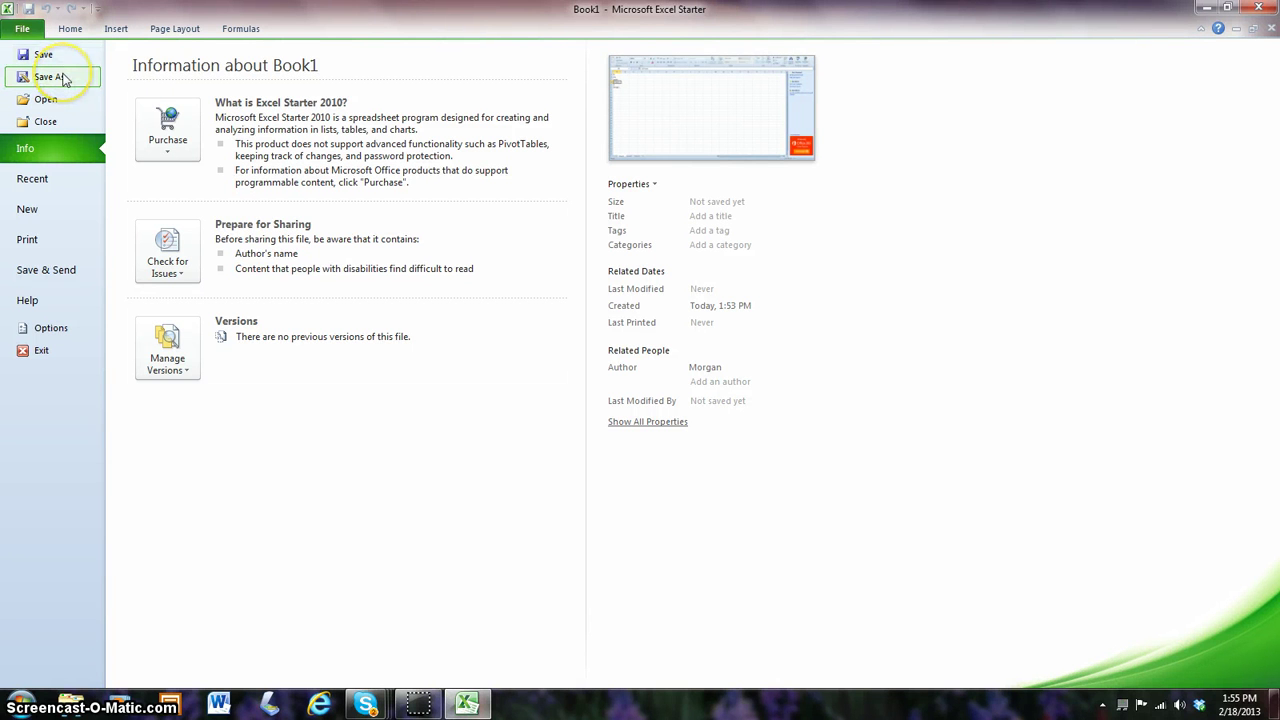
pyautogui.click(60, 98)
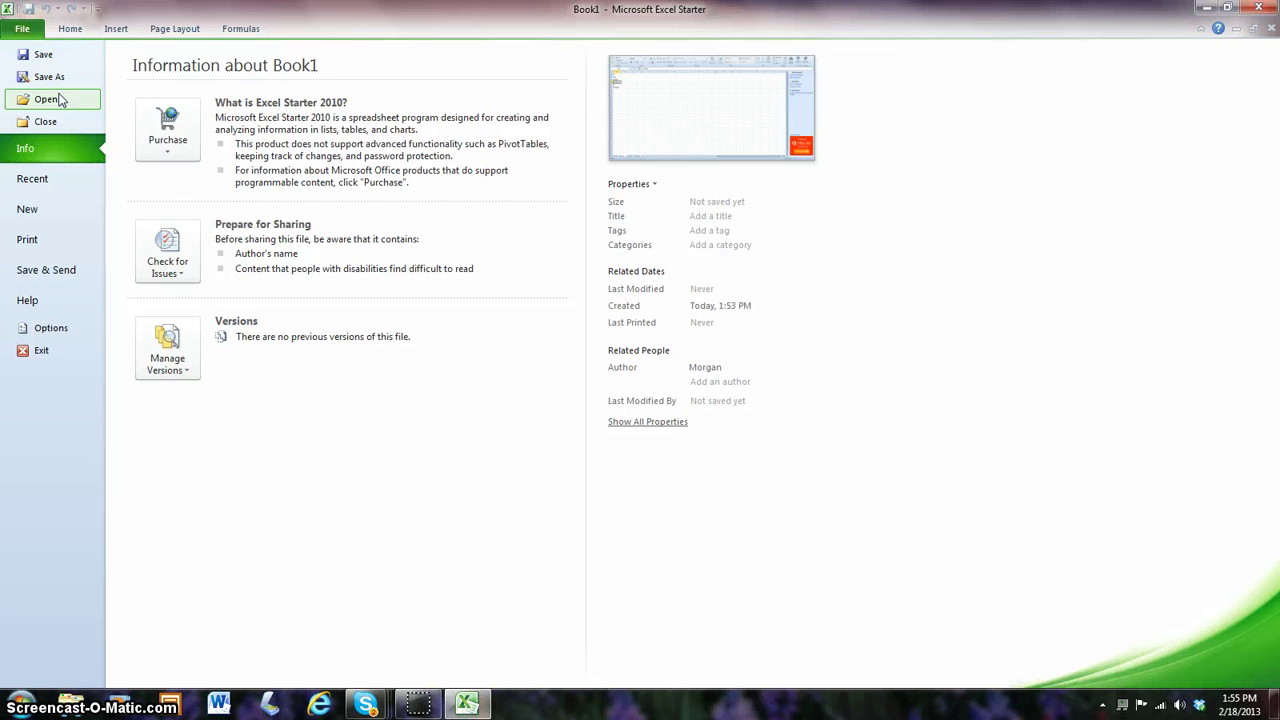
pyautogui.click(60, 123)
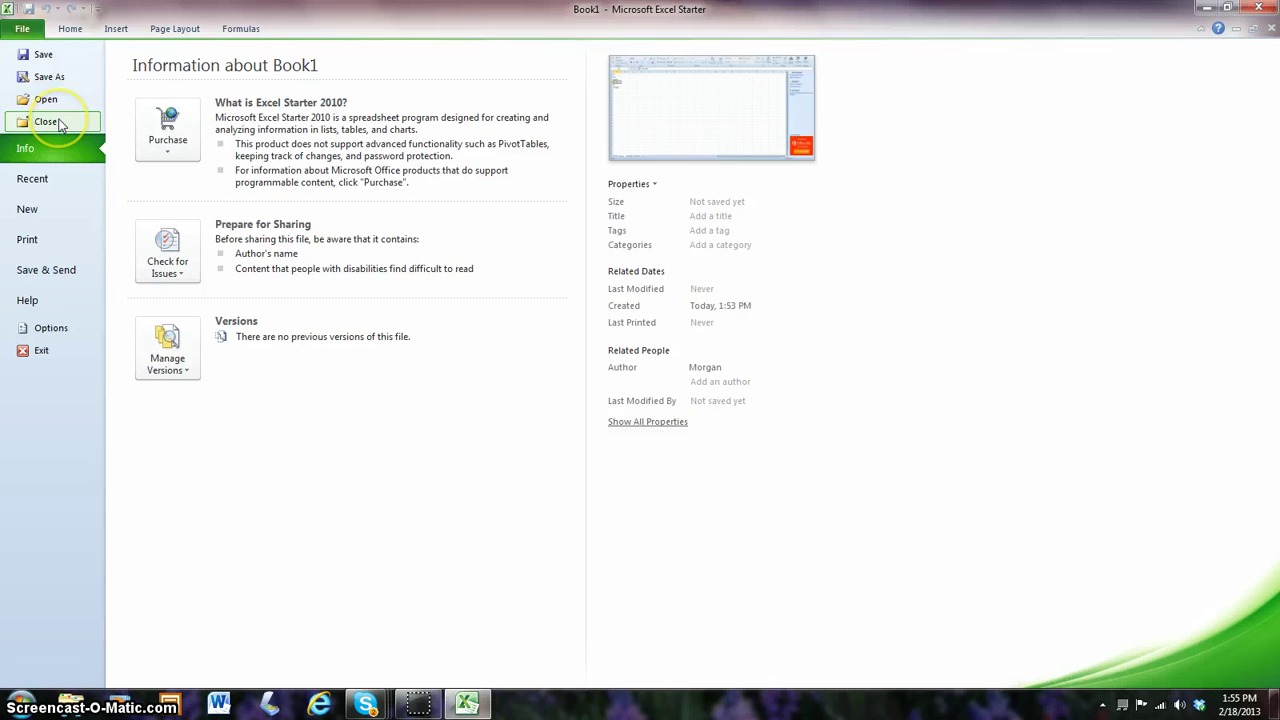
pyautogui.click(33, 179)
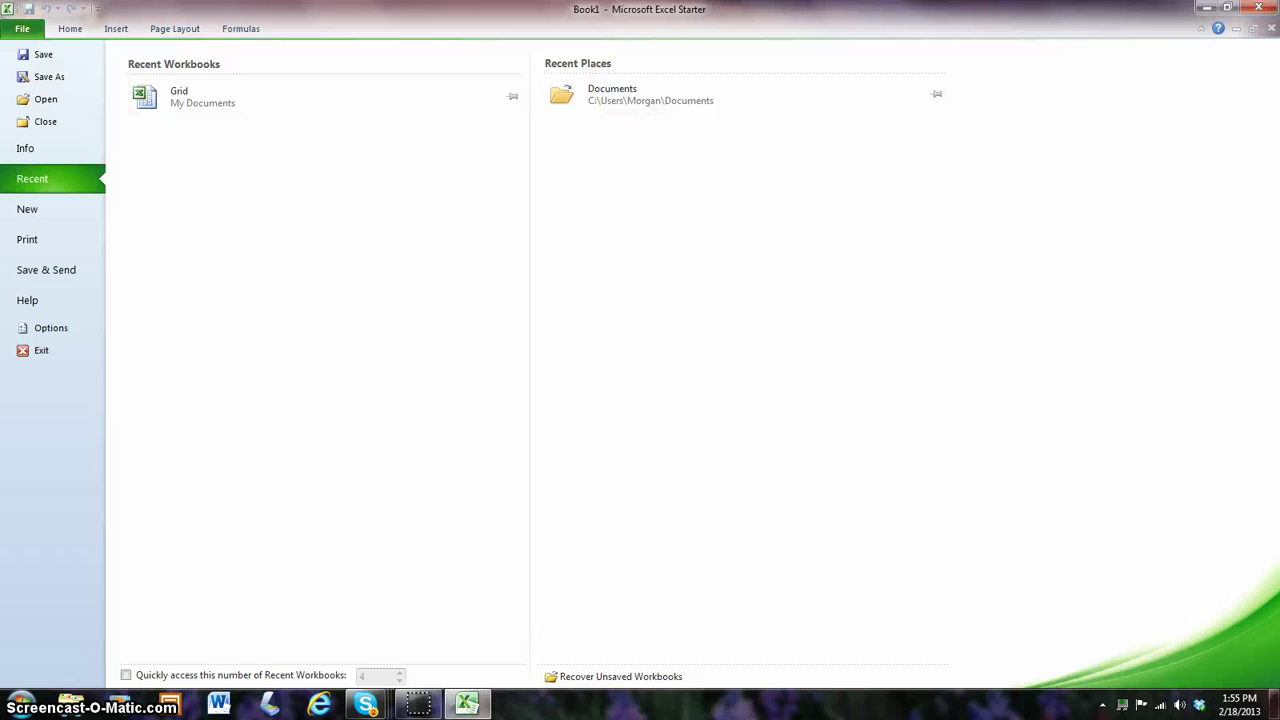
pyautogui.click(70, 204)
pyautogui.click(58, 241)
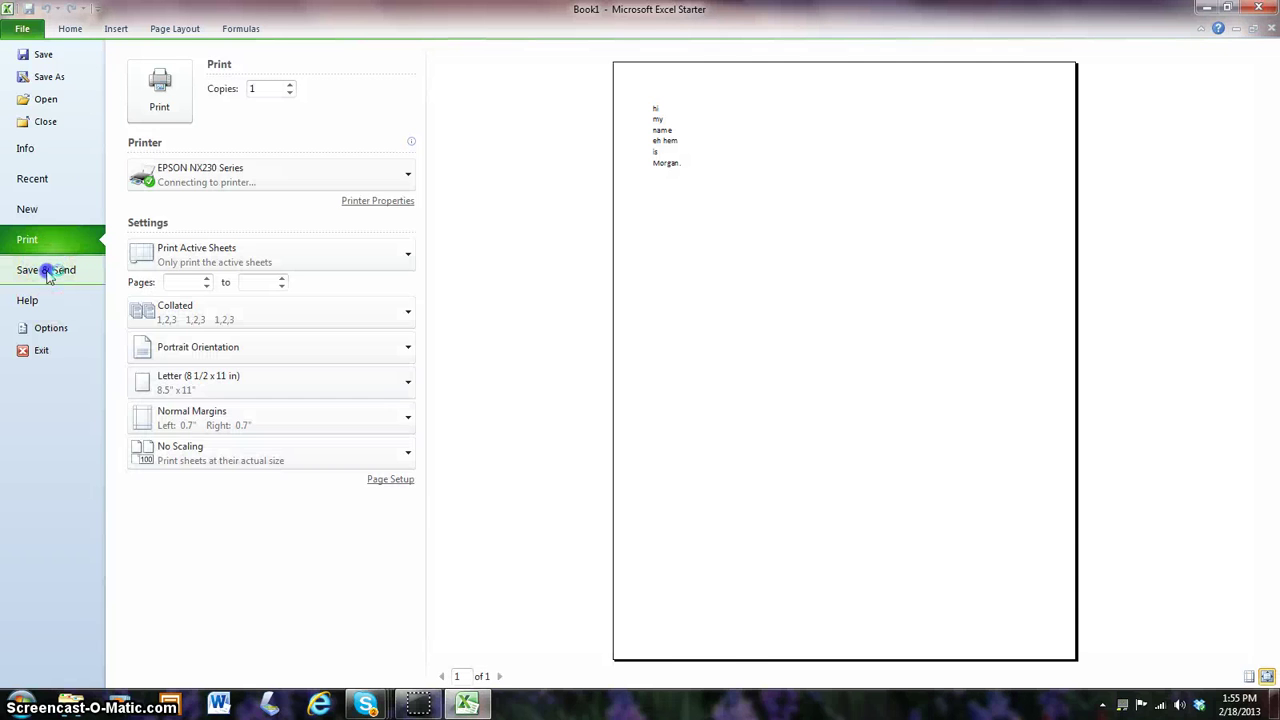
pyautogui.click(48, 274)
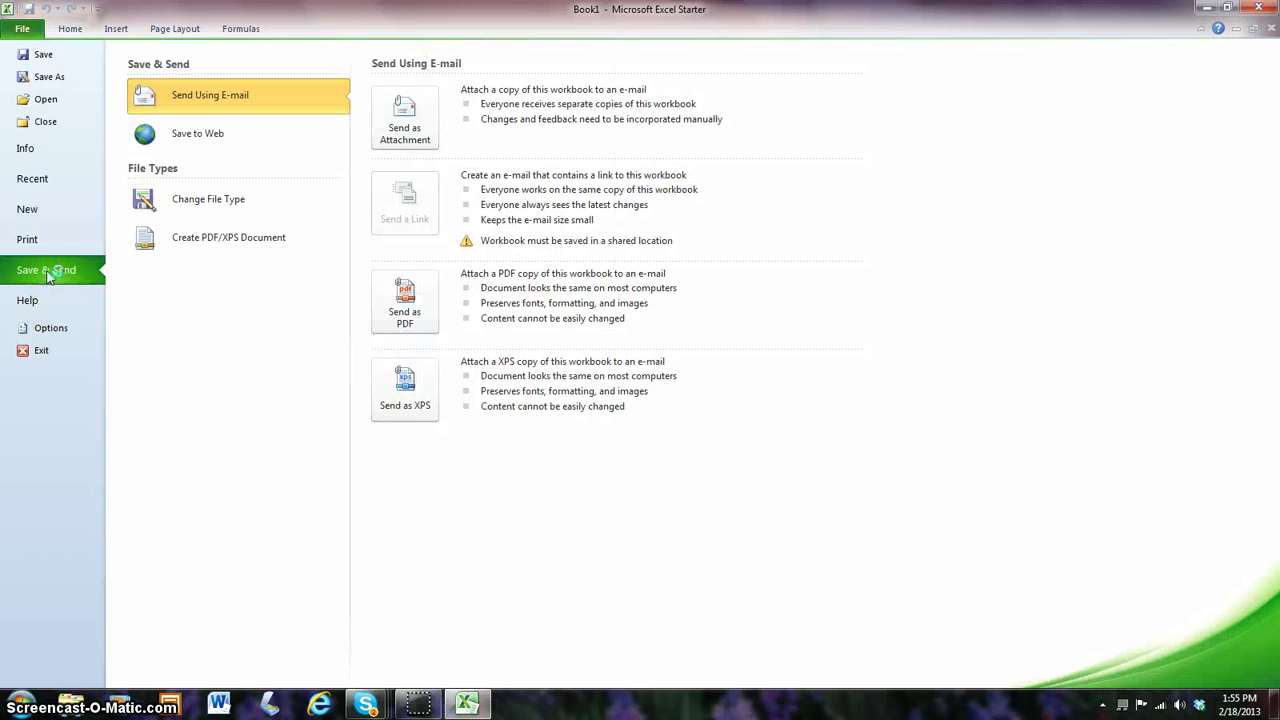
pyautogui.click(46, 297)
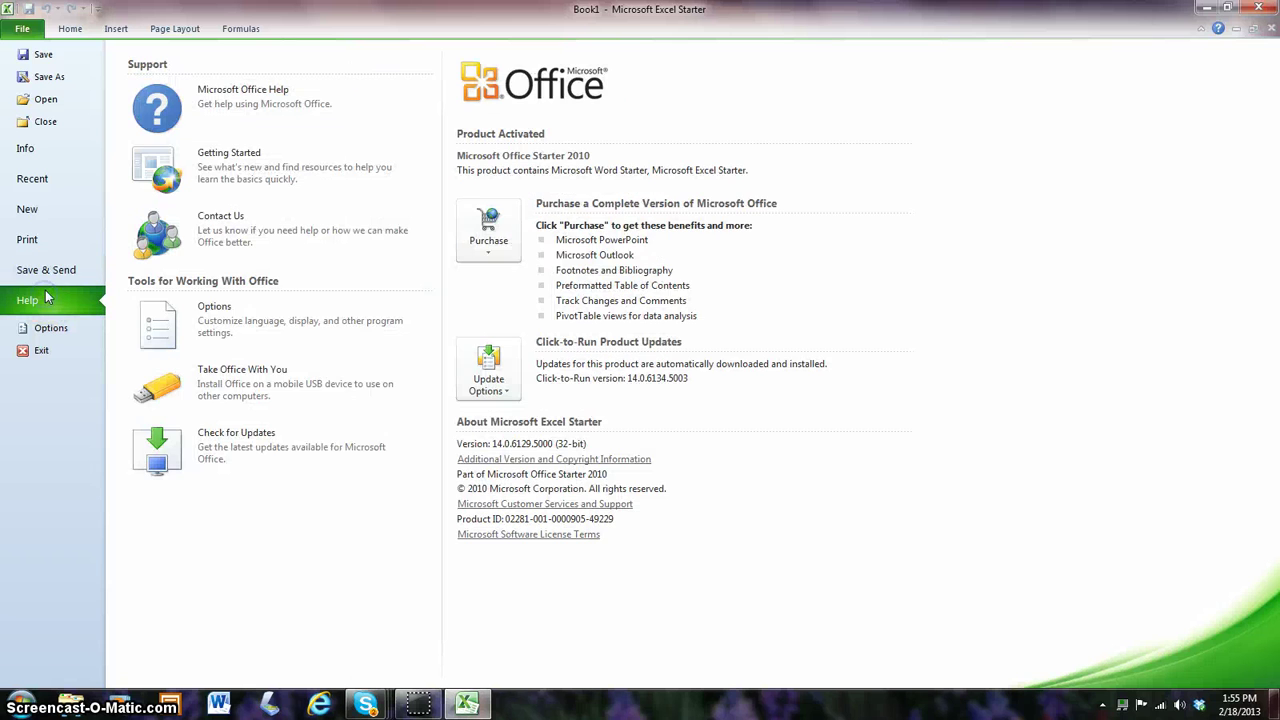
pyautogui.click(66, 29)
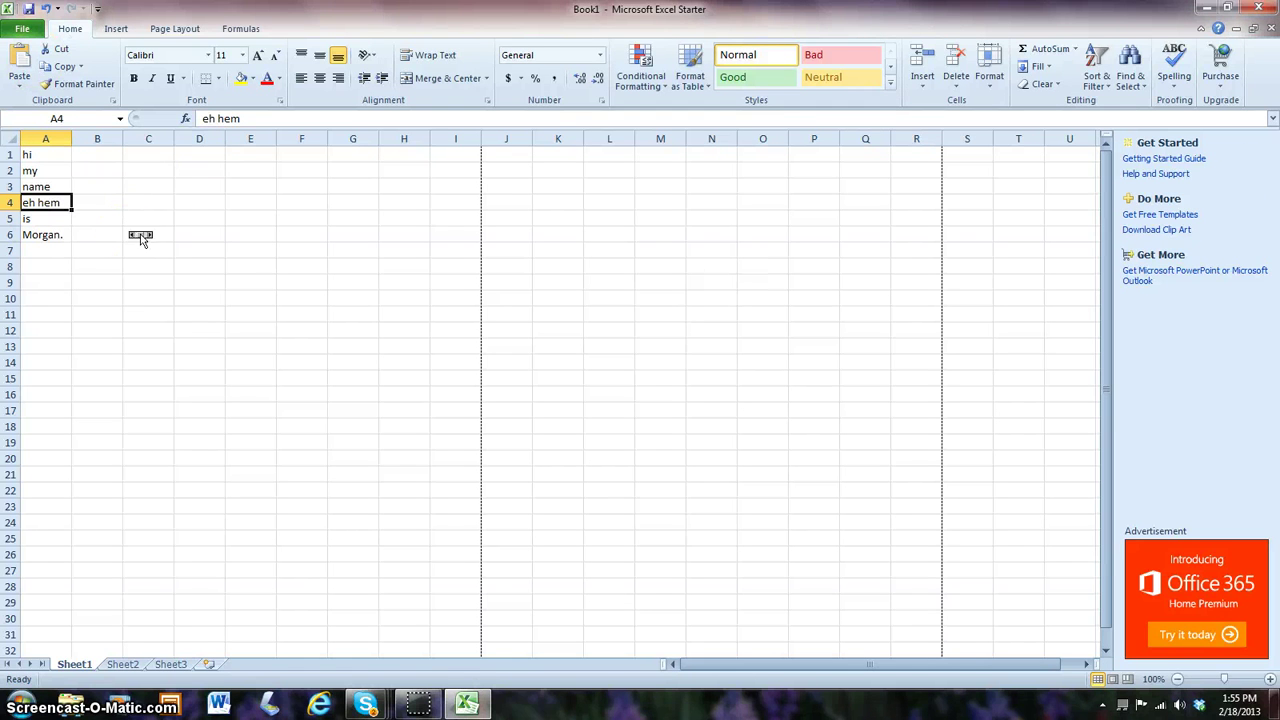
# Step: Examine the underline styles and number formats available for cell A4 without applying any
pyautogui.click(24, 88)
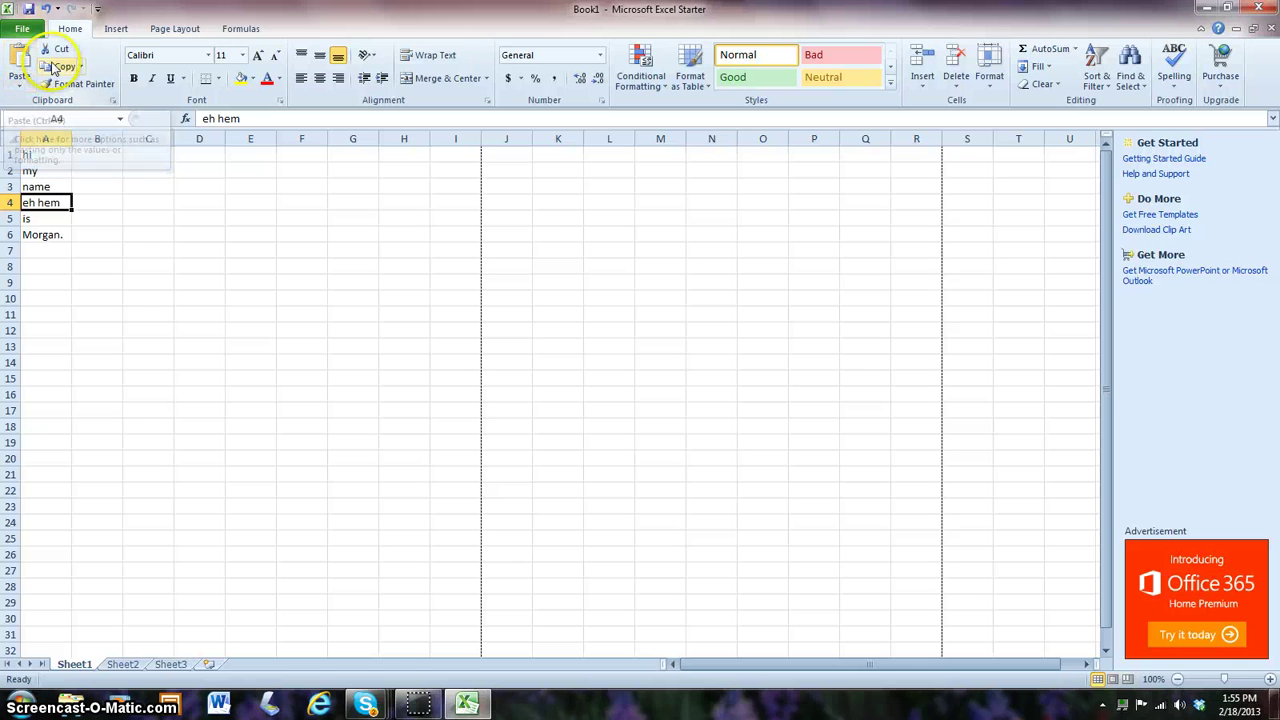
pyautogui.click(64, 67)
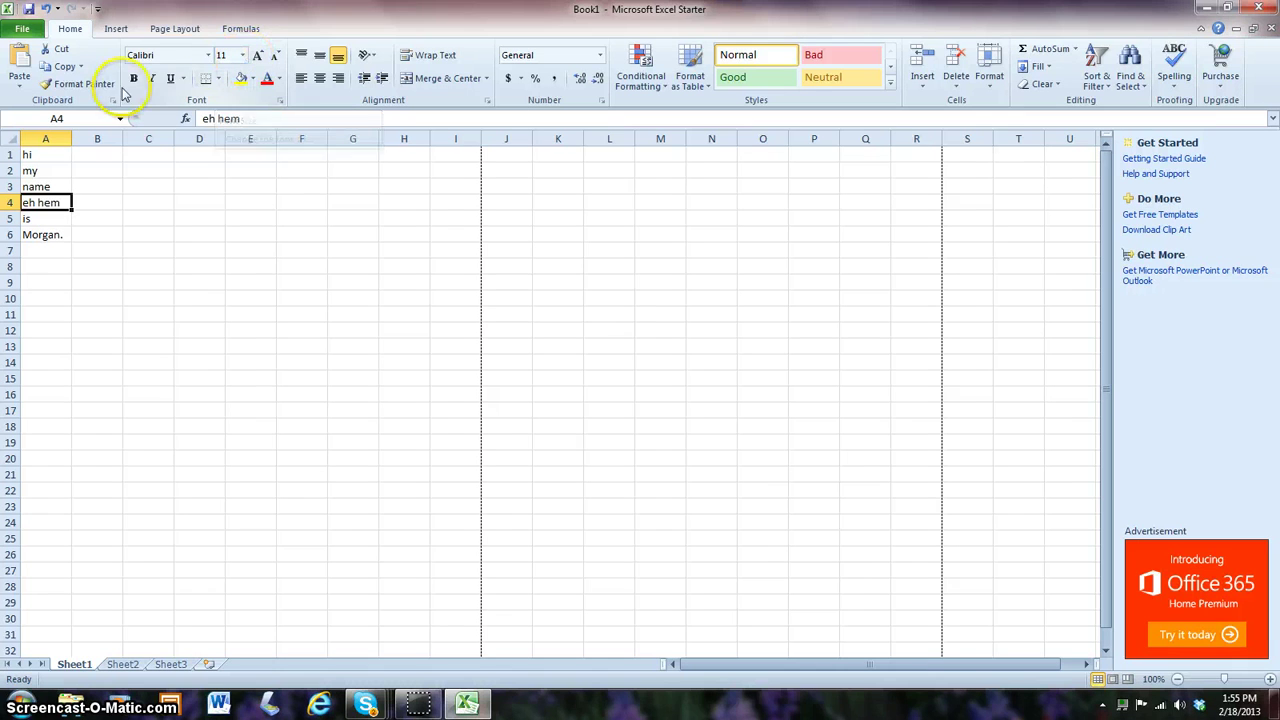
pyautogui.click(183, 80)
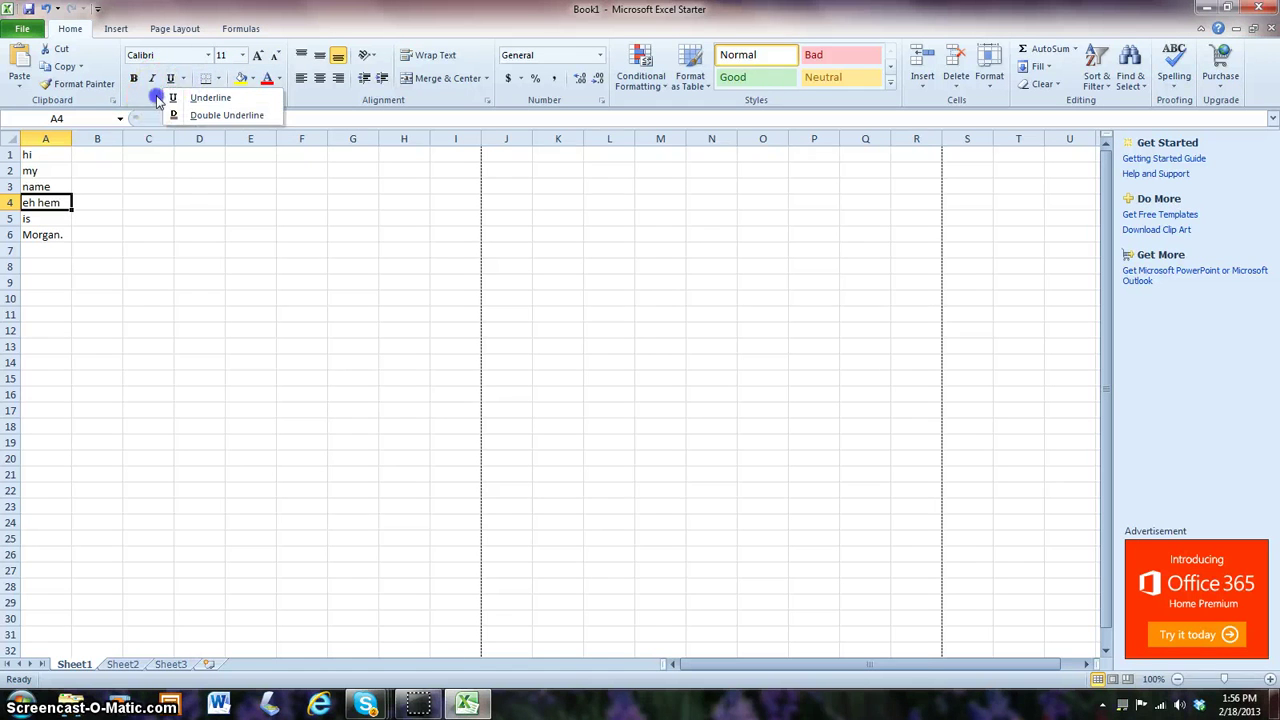
pyautogui.click(158, 95)
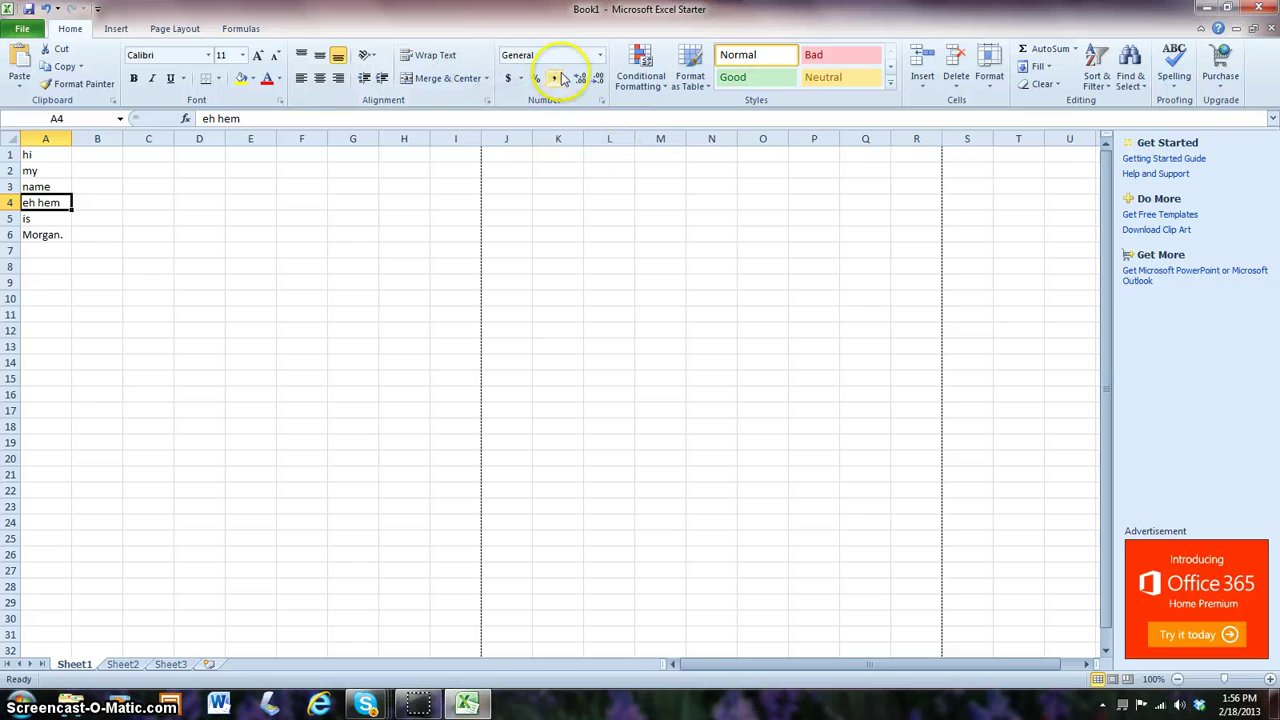
pyautogui.click(600, 56)
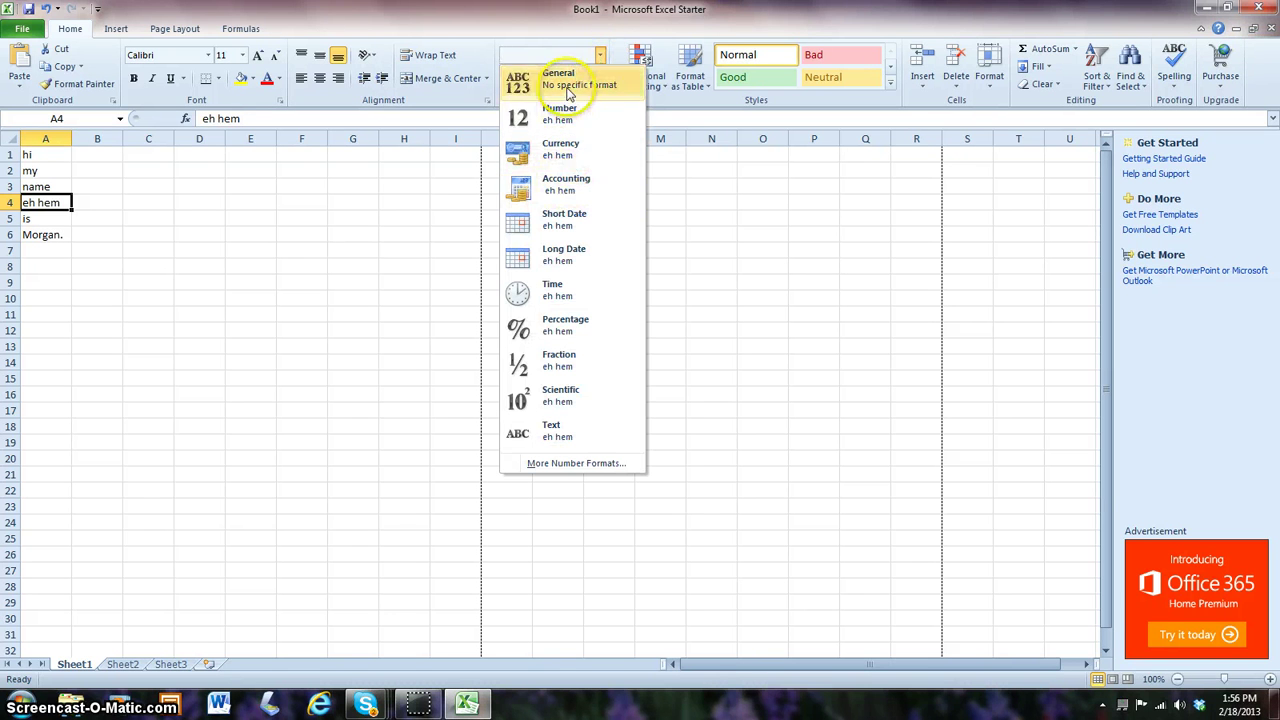
pyautogui.click(571, 50)
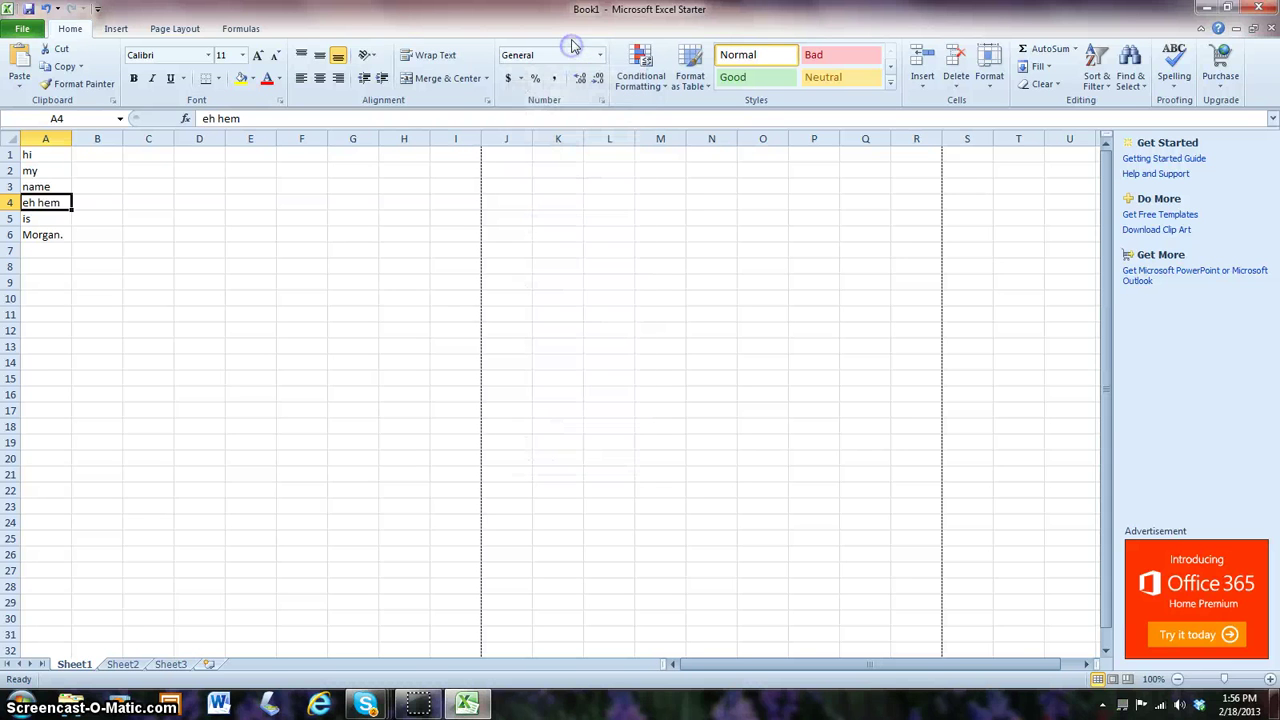
# Step: Apply the English (U.S.) accounting format to cell A10 and try increasing and decreasing its decimal places
pyautogui.click(40, 299)
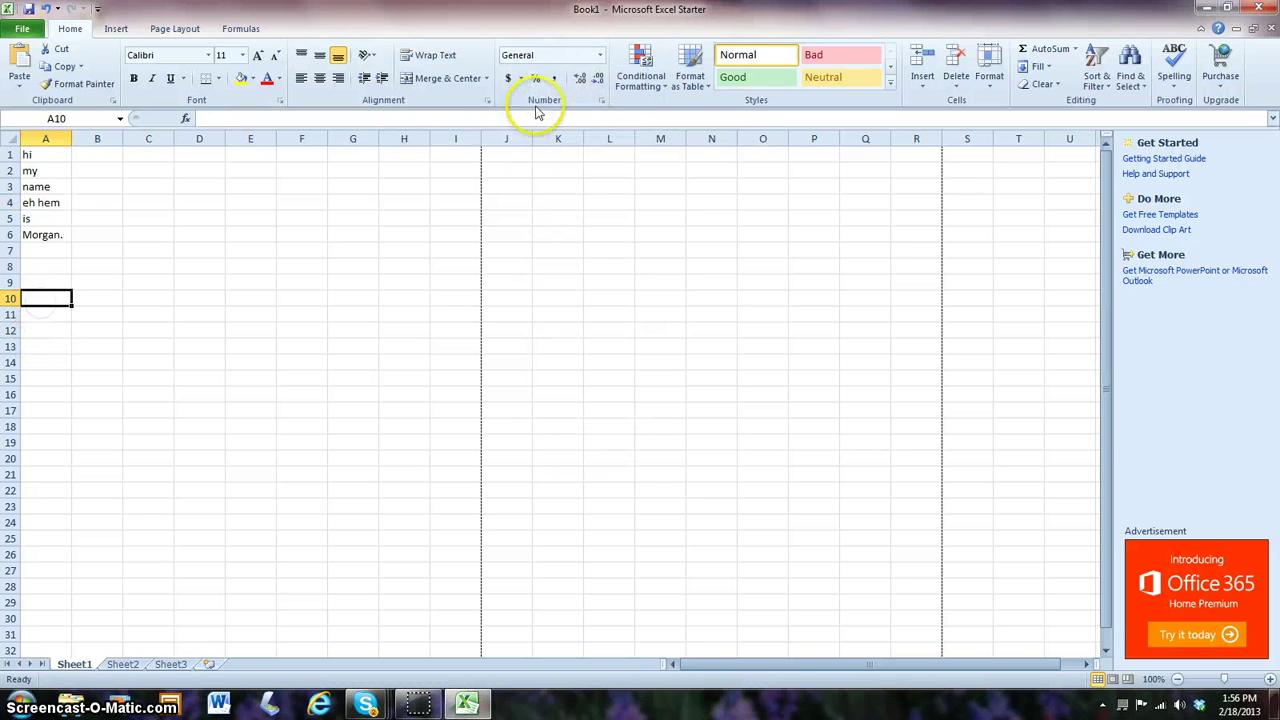
pyautogui.click(521, 79)
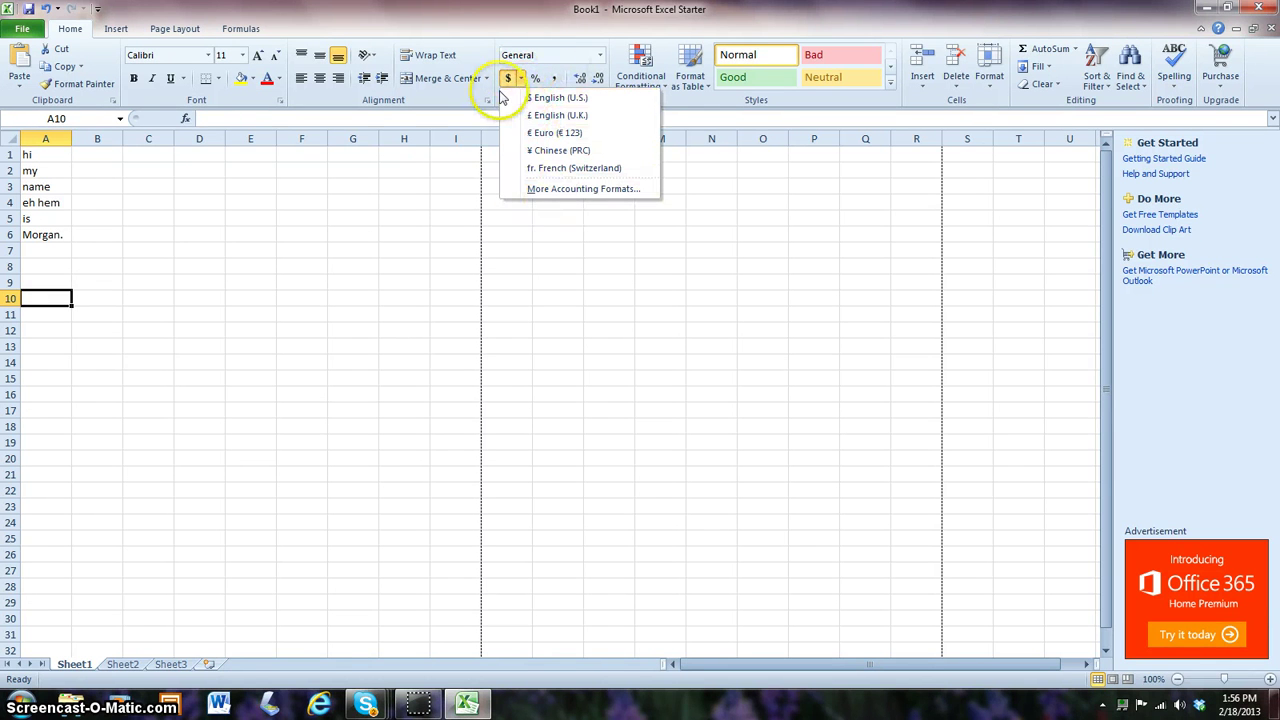
pyautogui.click(512, 98)
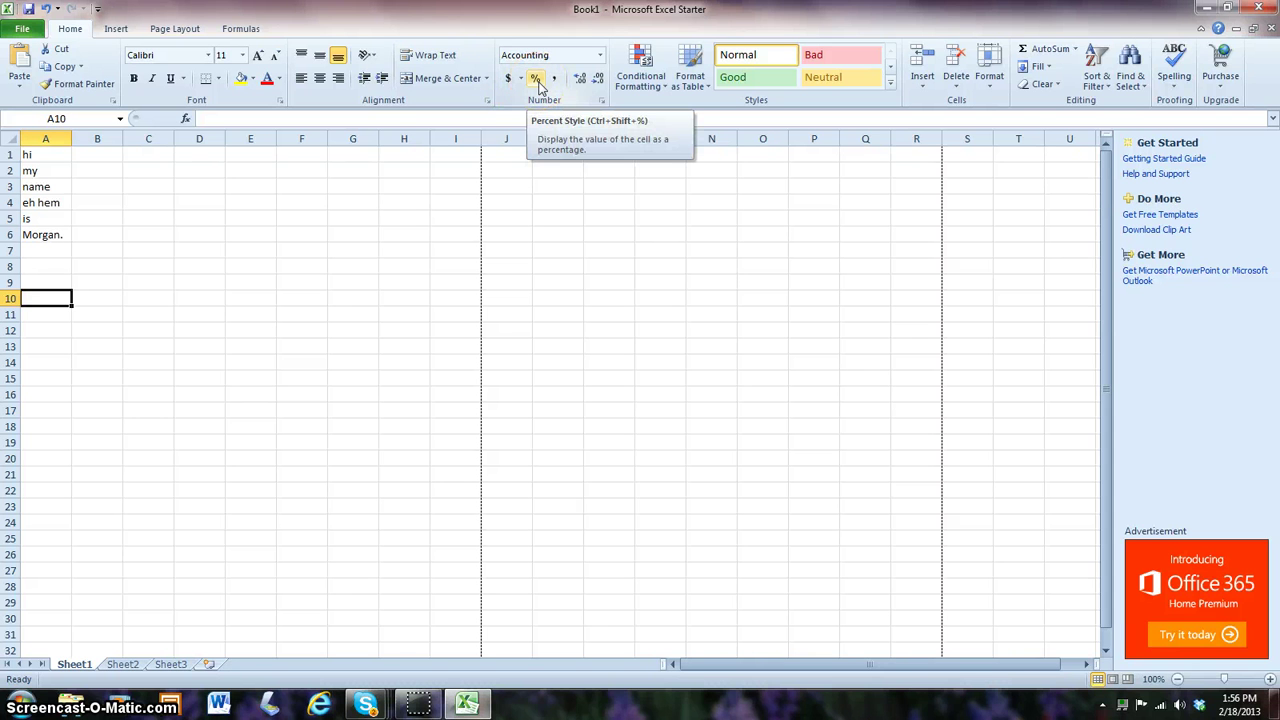
pyautogui.click(580, 84)
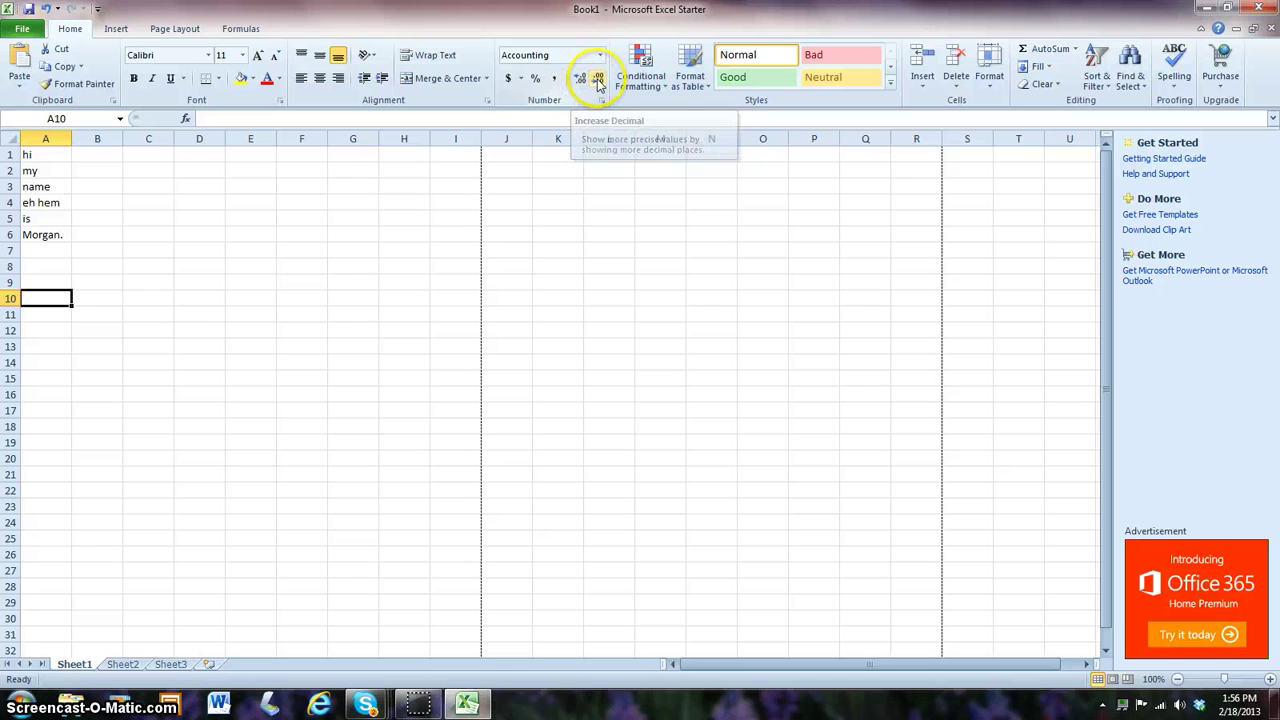
pyautogui.click(598, 84)
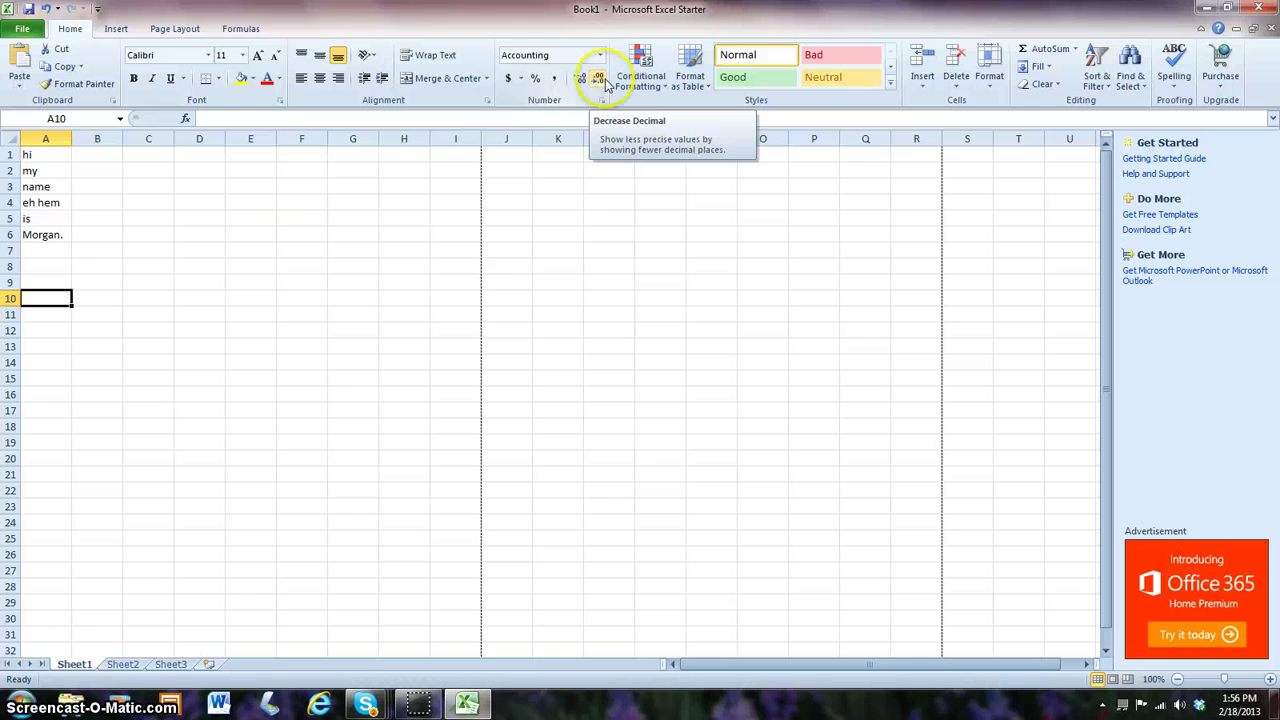
# Step: Apply the Good cell style to cell A10 and try entering text in it
pyautogui.click(629, 88)
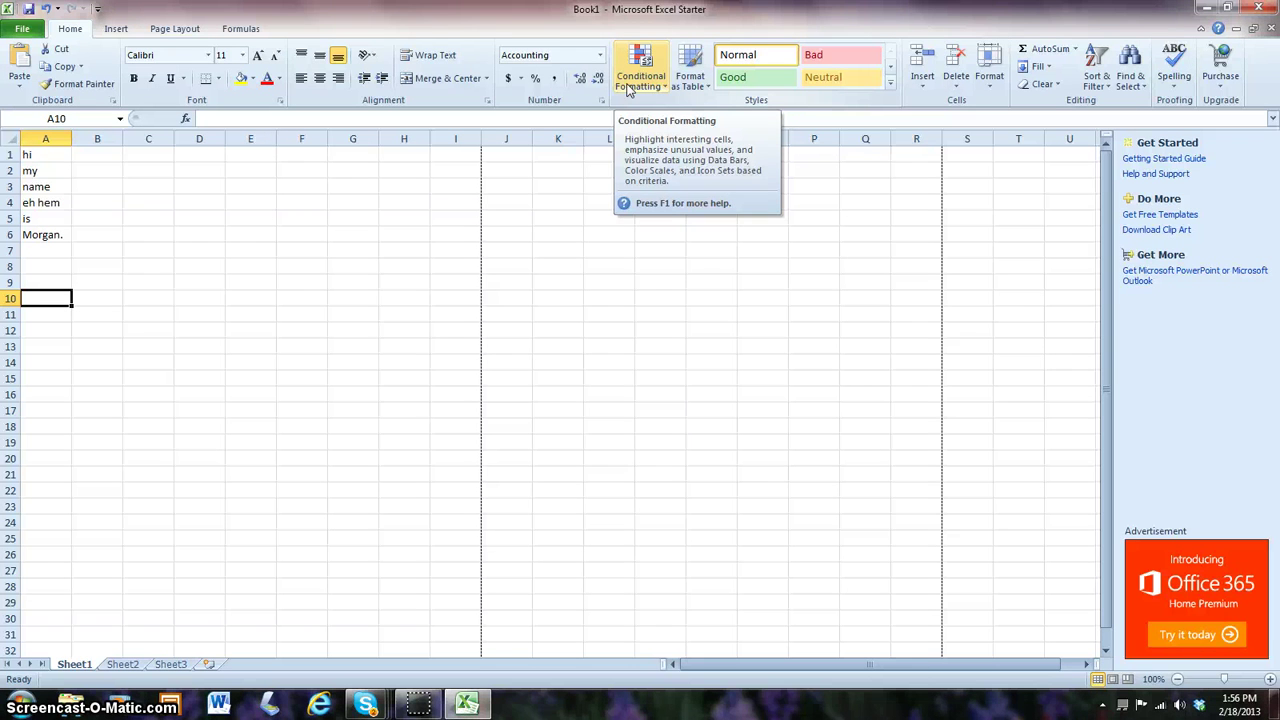
pyautogui.click(755, 80)
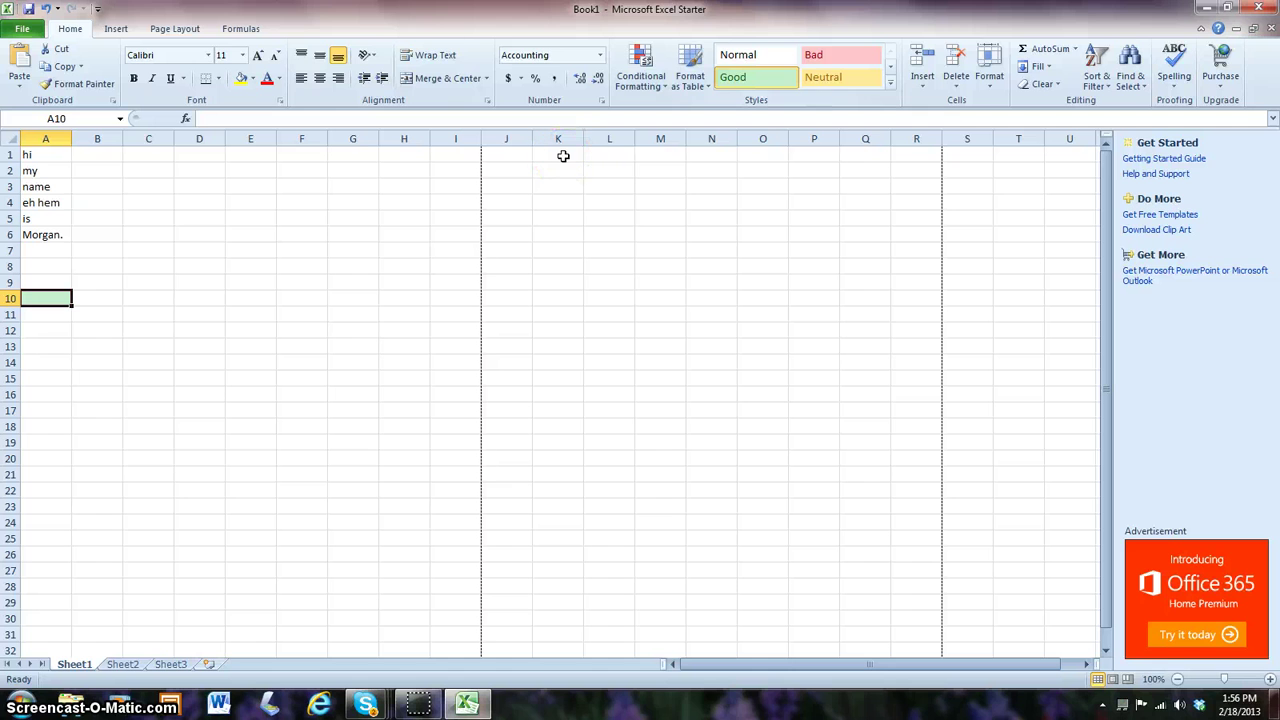
pyautogui.write('hi')
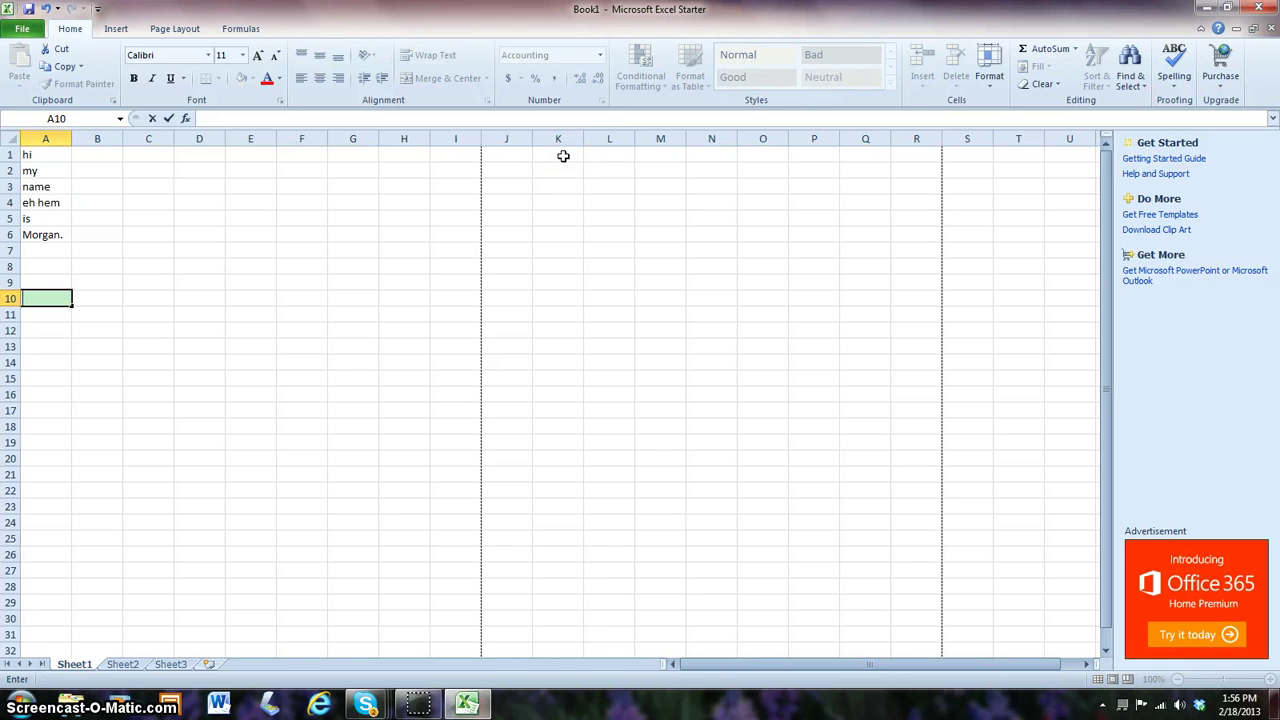
pyautogui.click(852, 62)
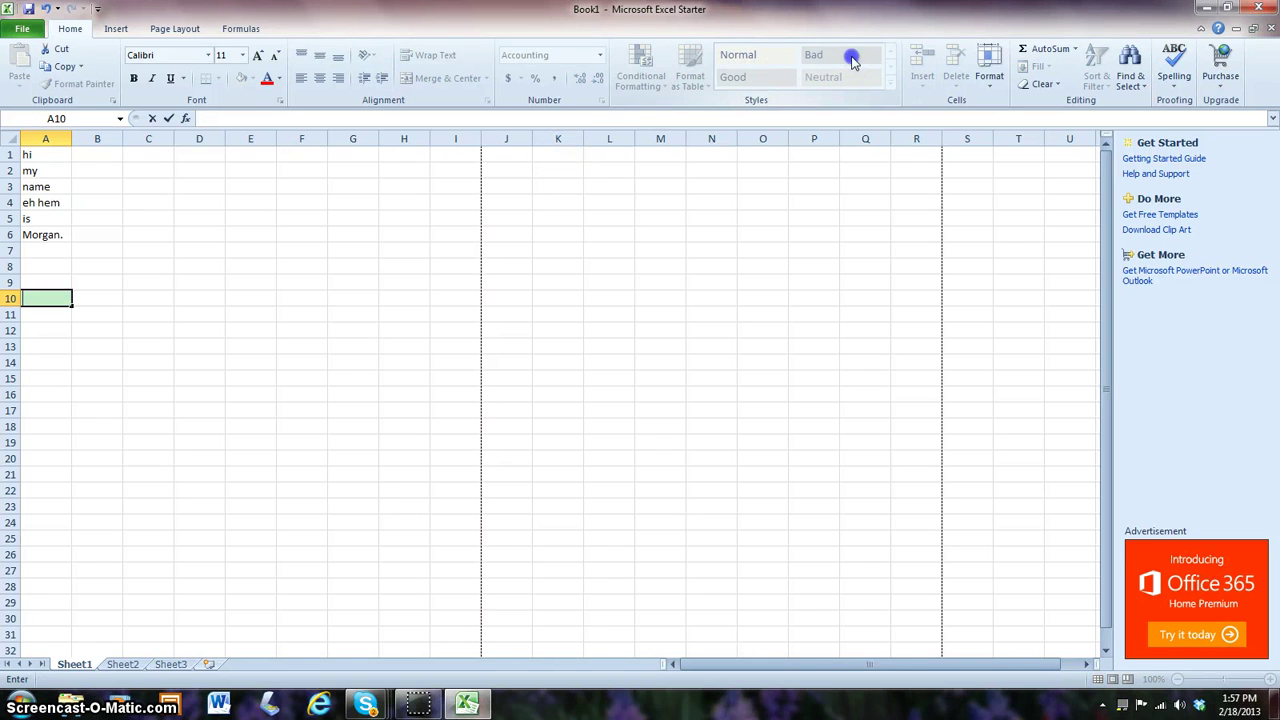
# Step: Apply the Bad style to cell A9 and replace it with the Neutral style
pyautogui.click(54, 283)
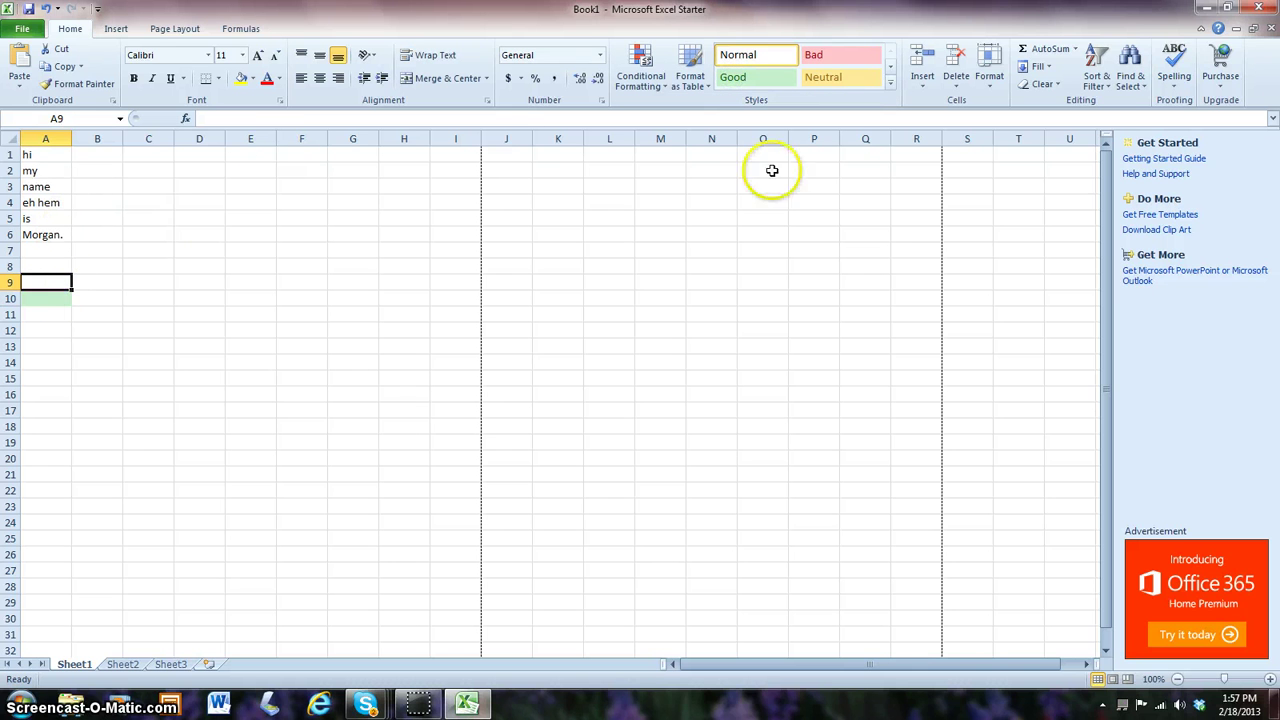
pyautogui.click(822, 60)
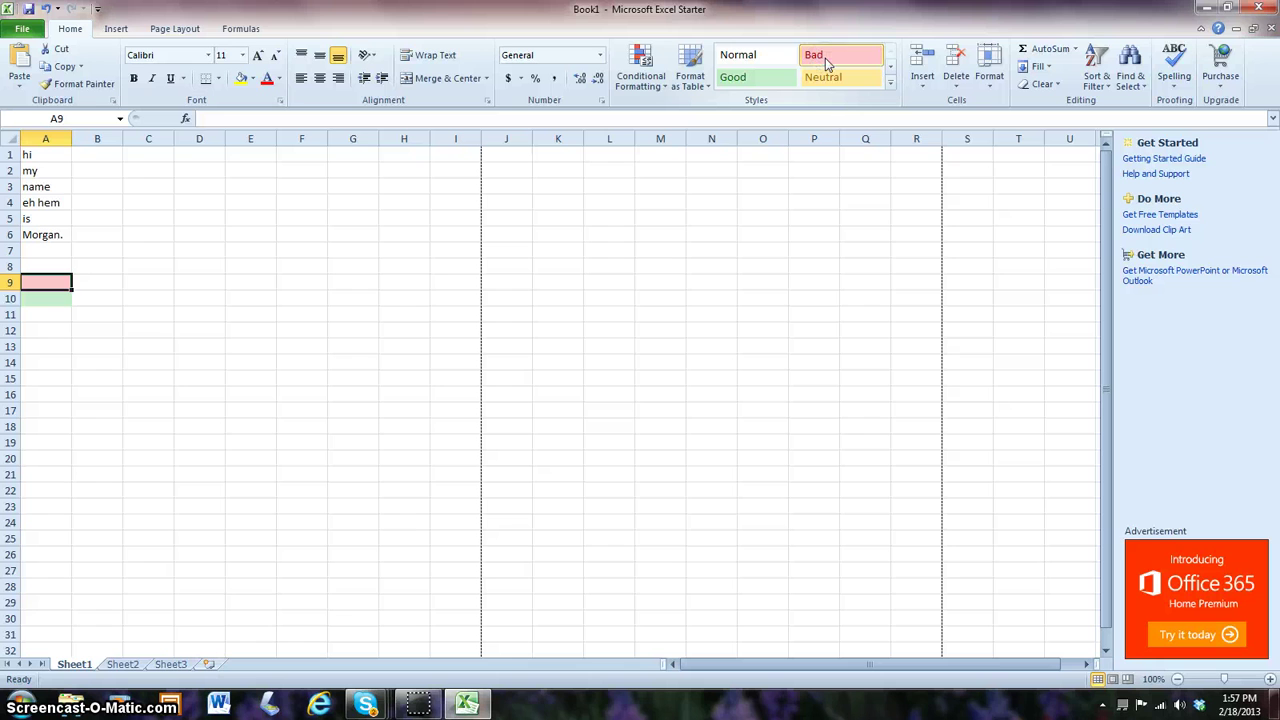
pyautogui.click(829, 77)
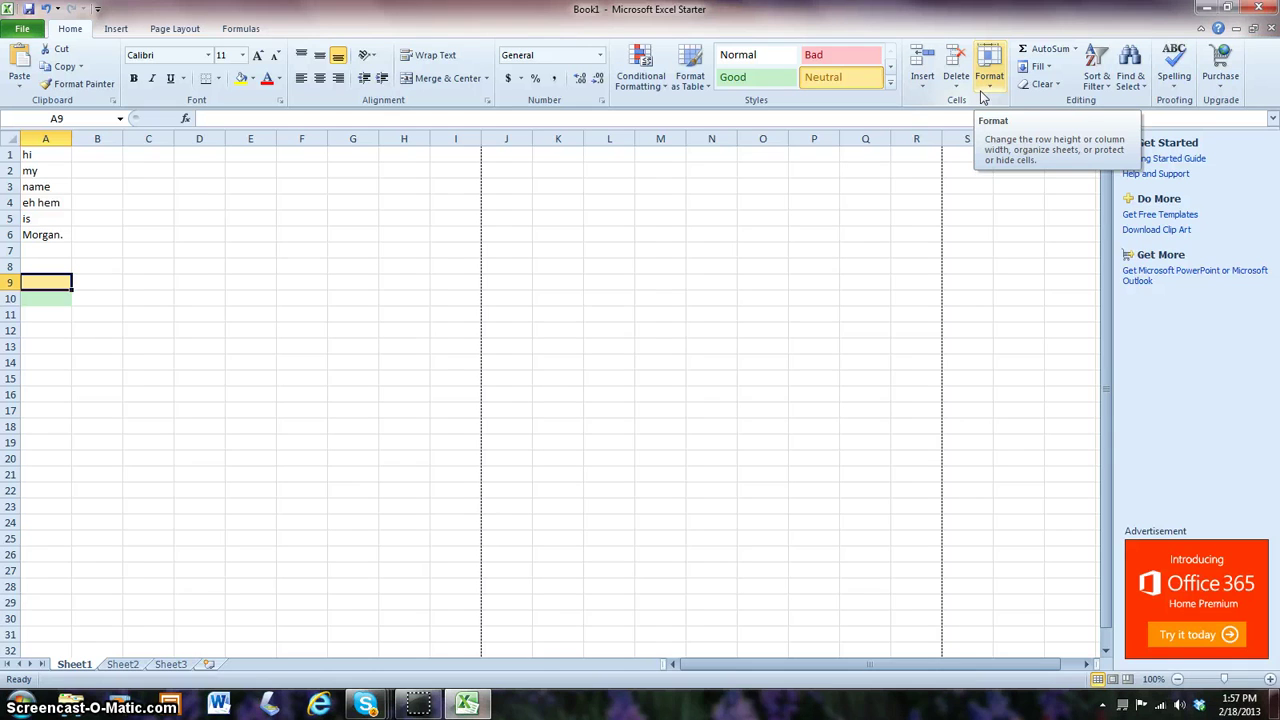
# Step: Examine the illustrations, charts, sparklines, WordArt and symbols that can be inserted into the worksheet
pyautogui.hscroll(1, 983, 95)
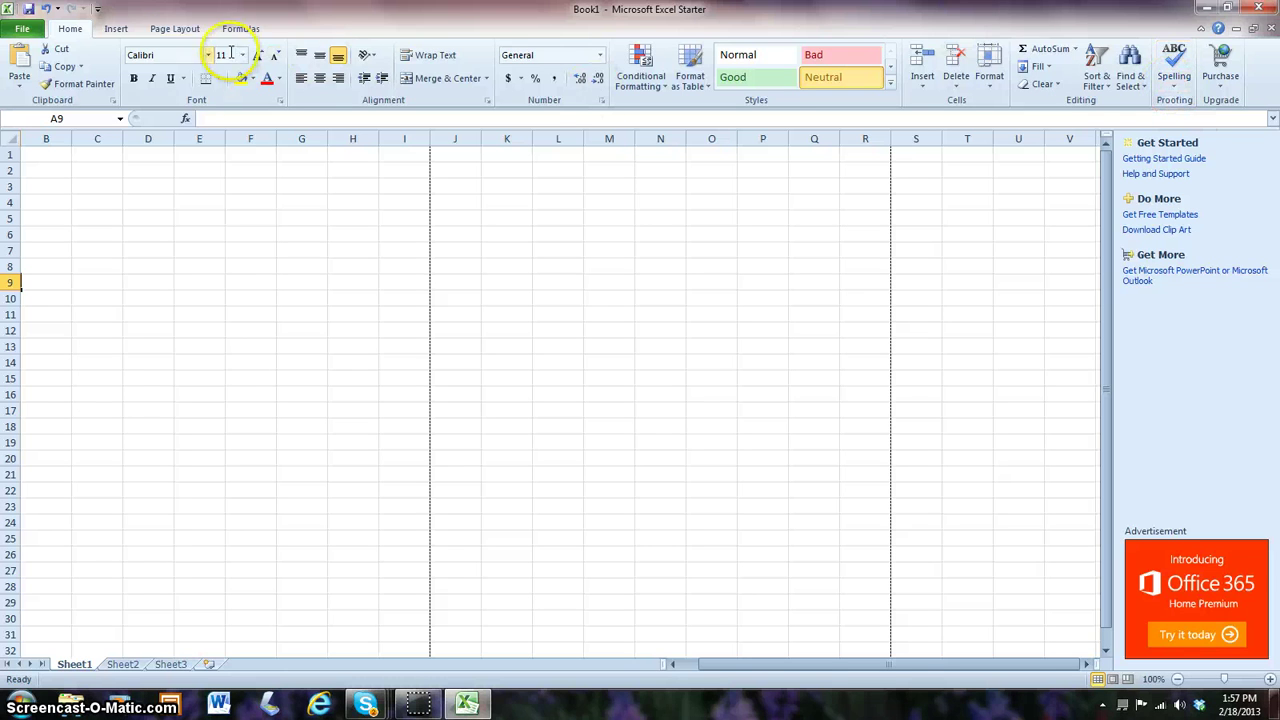
pyautogui.click(116, 29)
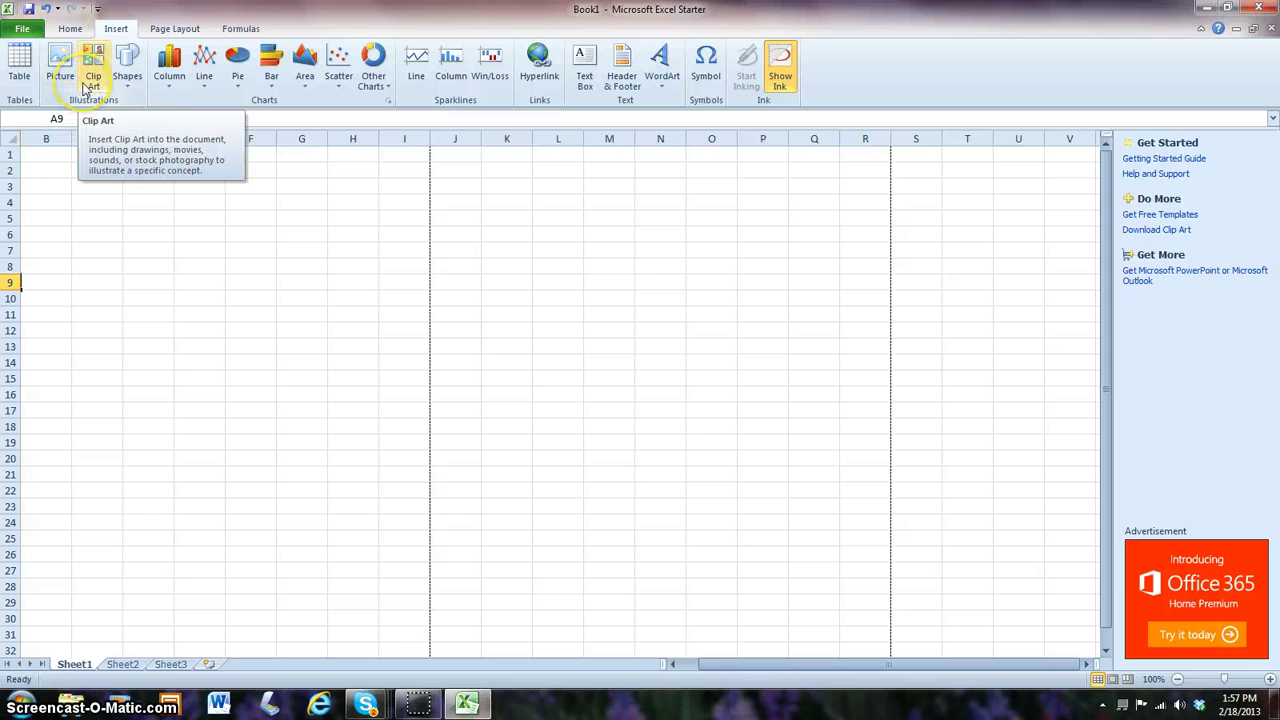
pyautogui.click(124, 90)
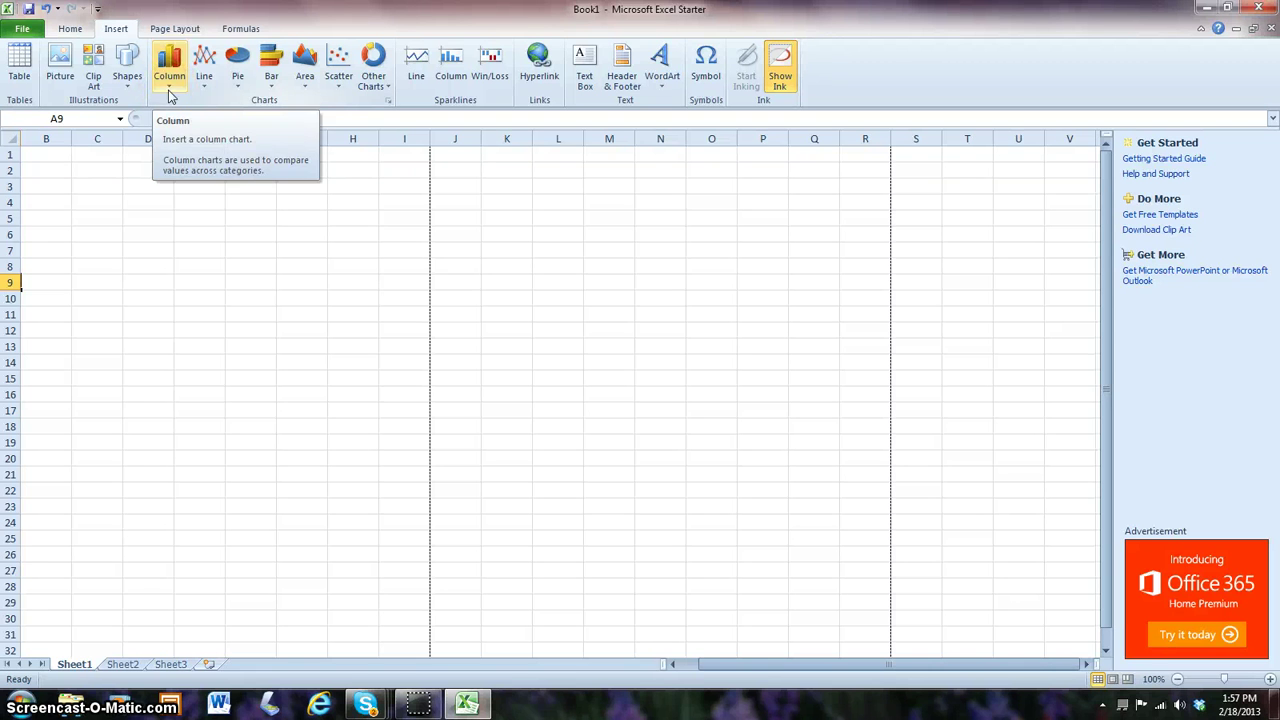
pyautogui.click(207, 93)
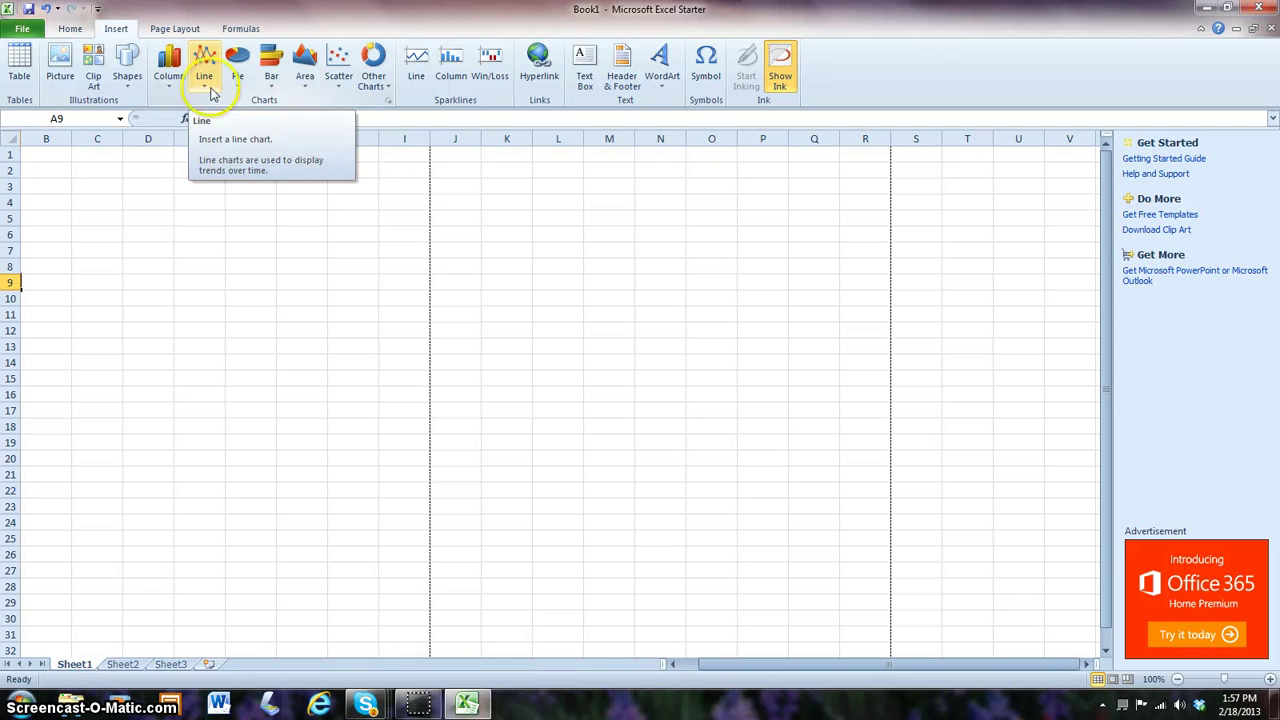
pyautogui.click(229, 93)
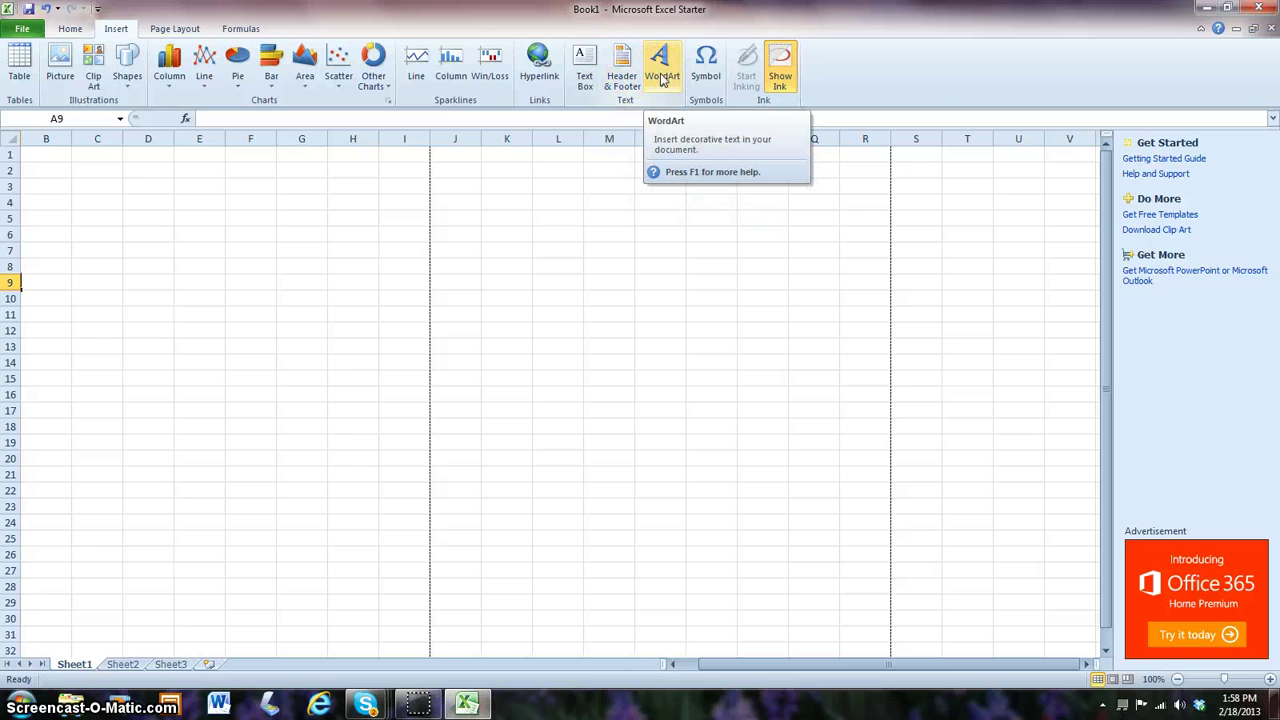
pyautogui.click(697, 86)
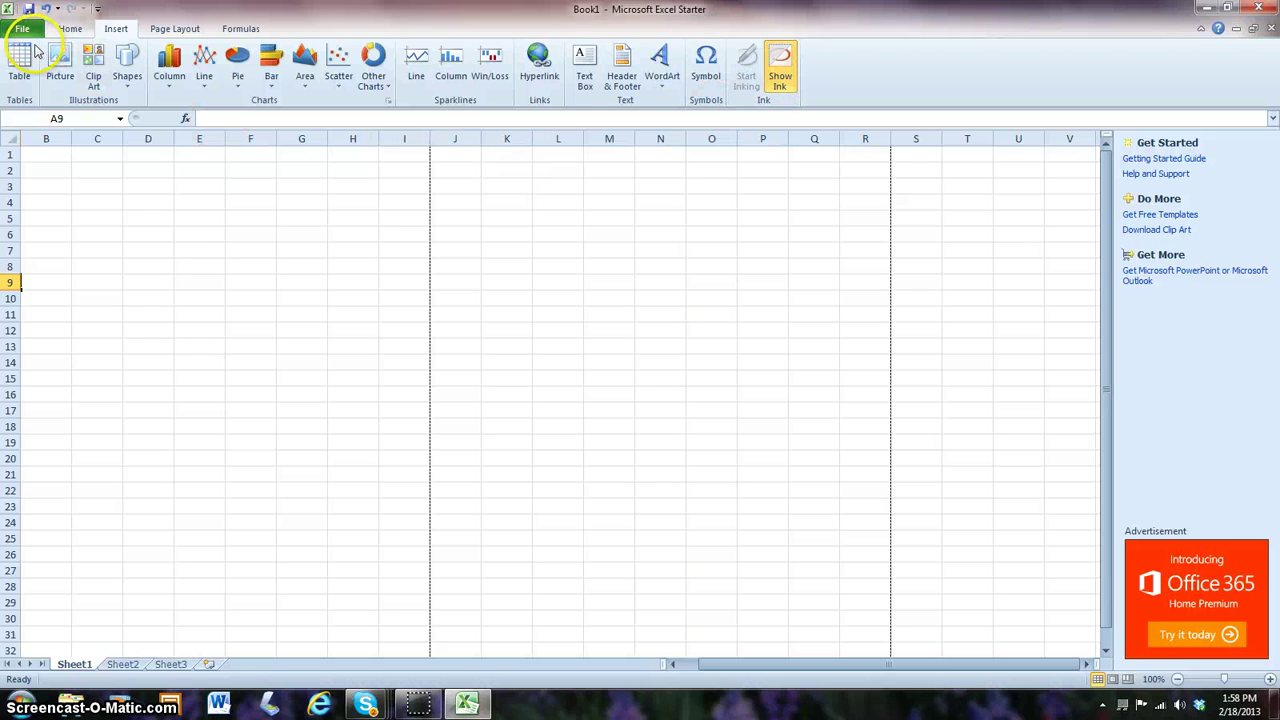
# Step: Examine the page layout options for themes, backgrounds, print titles and arranging, and the function library for formulas
pyautogui.click(145, 30)
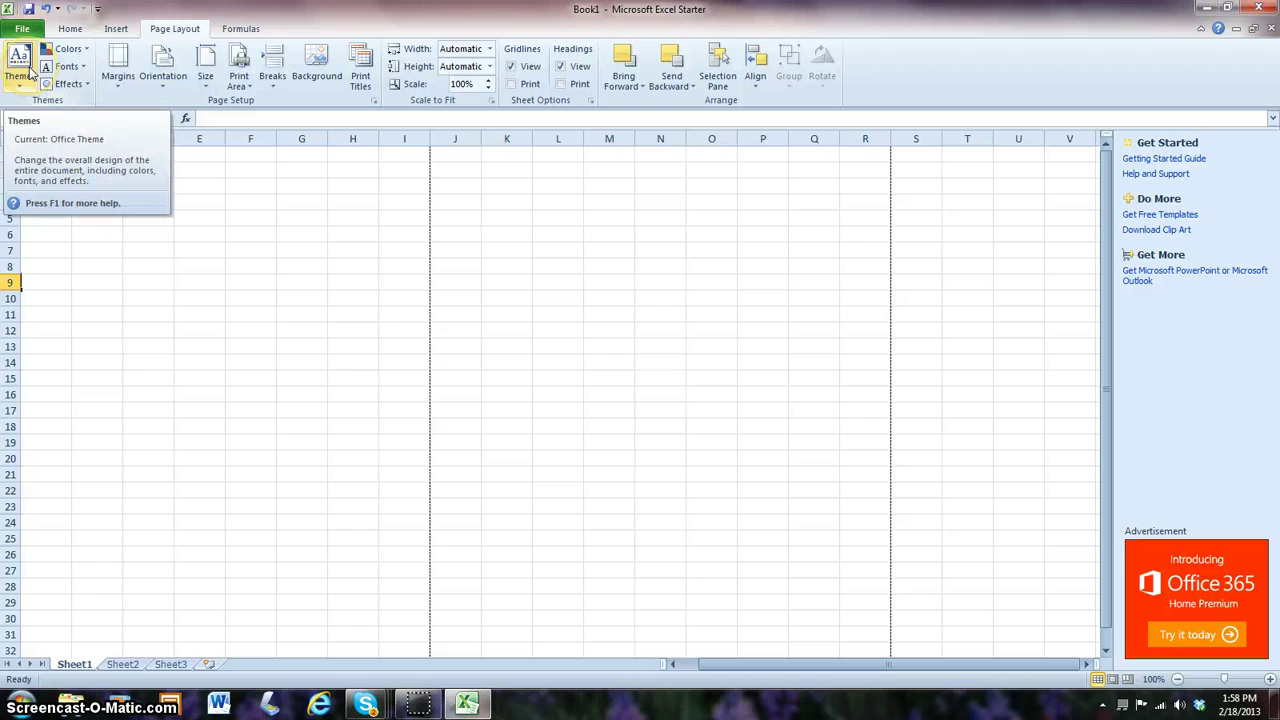
pyautogui.click(58, 52)
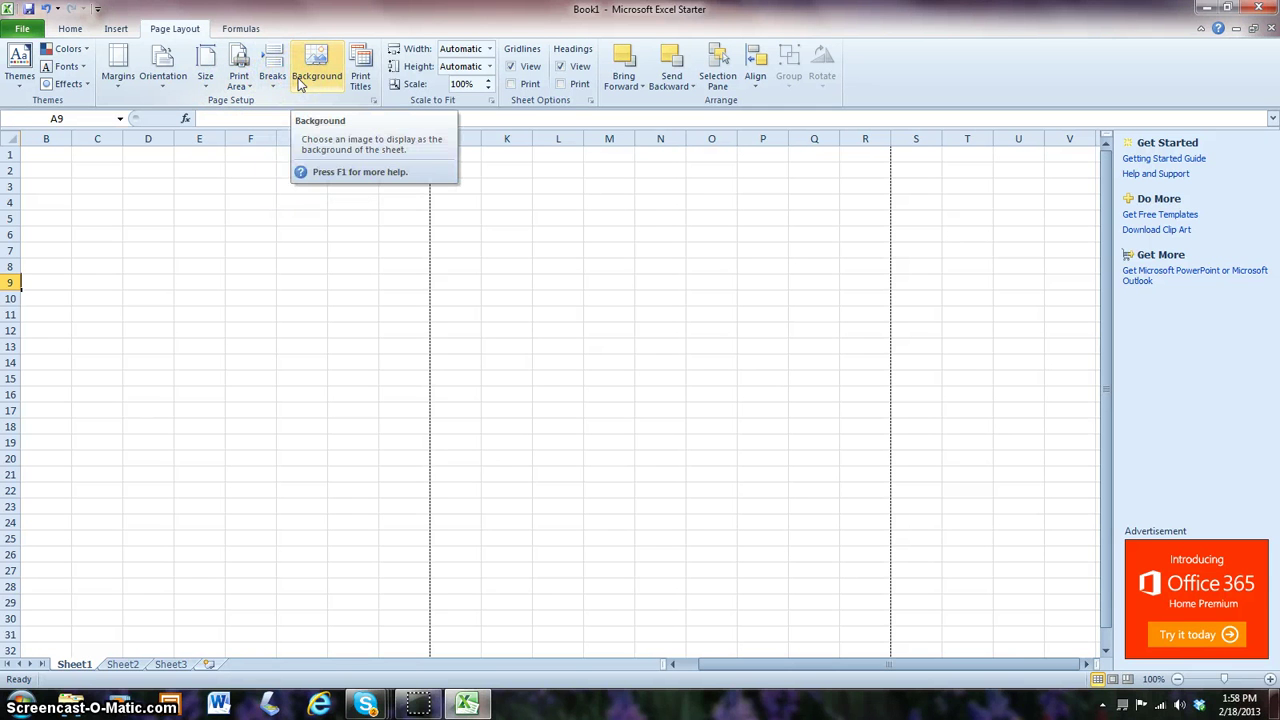
pyautogui.click(351, 90)
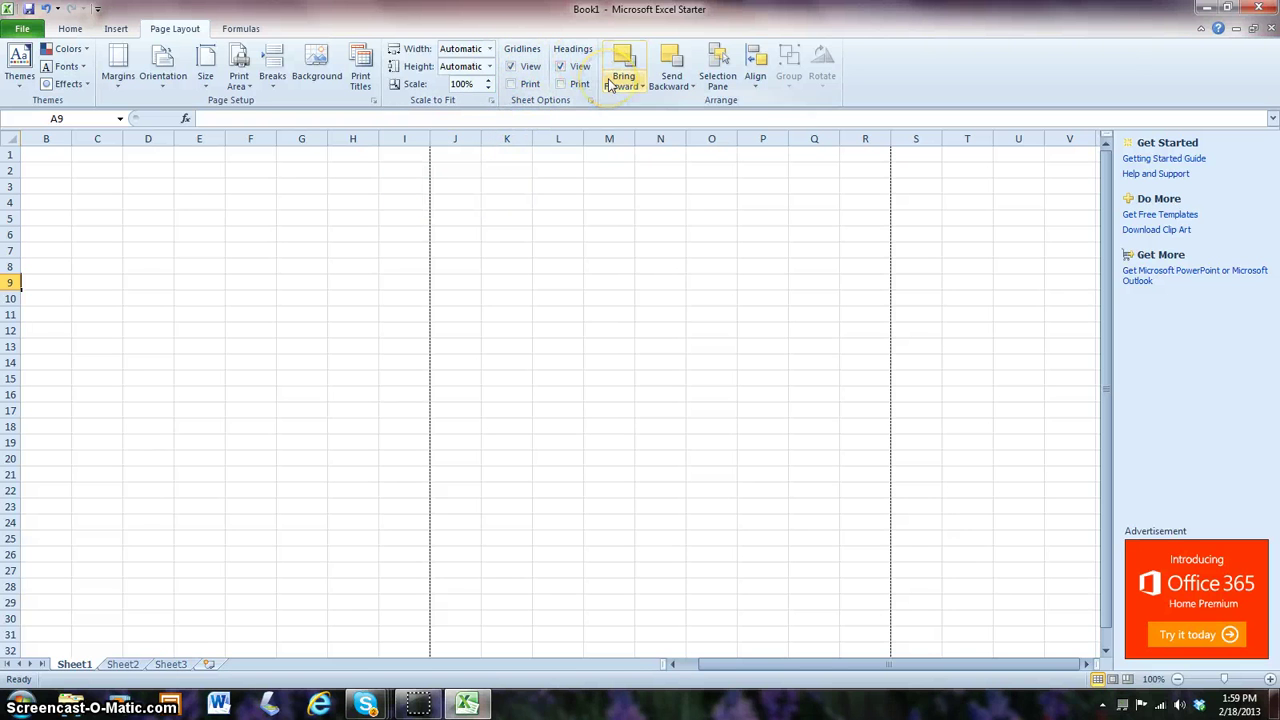
pyautogui.click(712, 88)
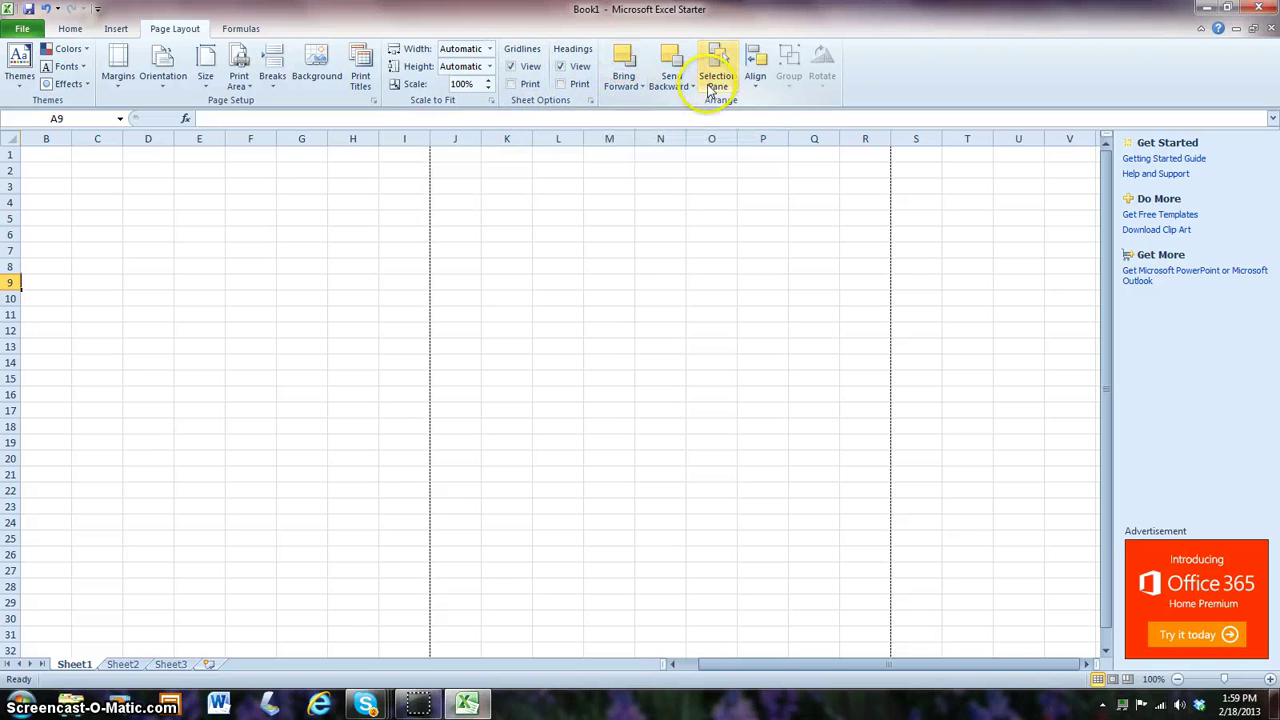
pyautogui.click(230, 28)
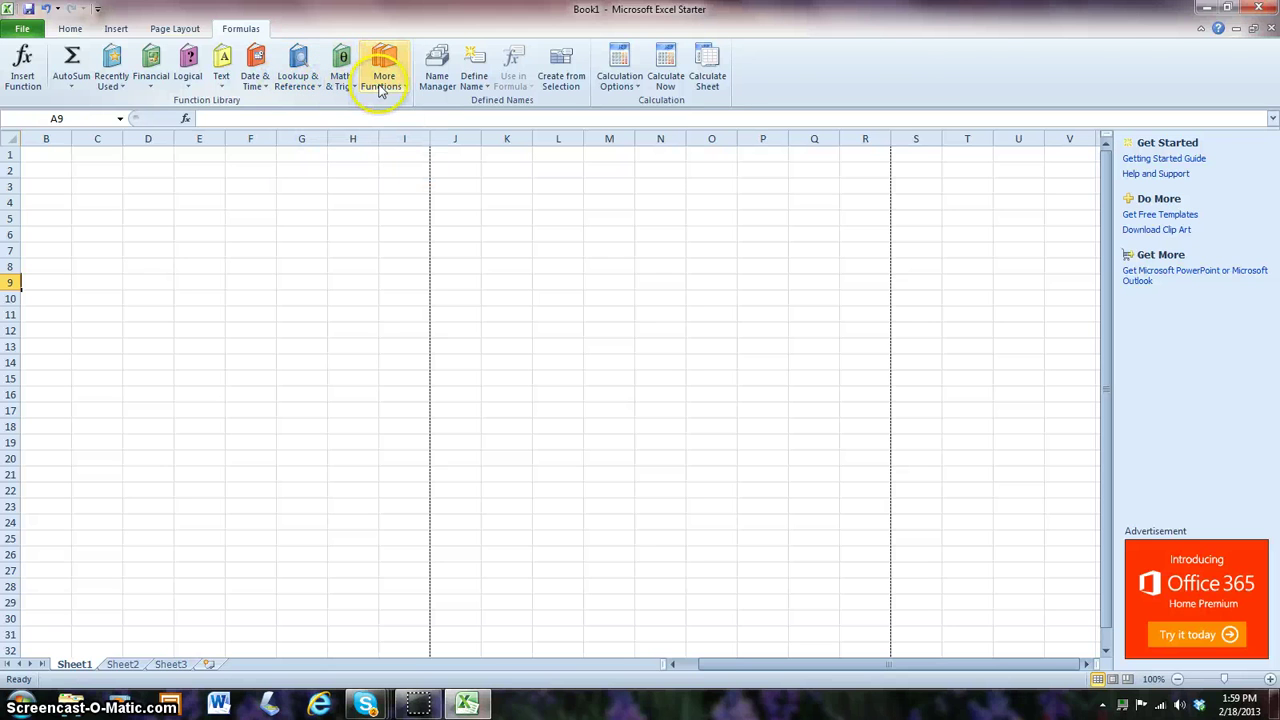
pyautogui.click(70, 29)
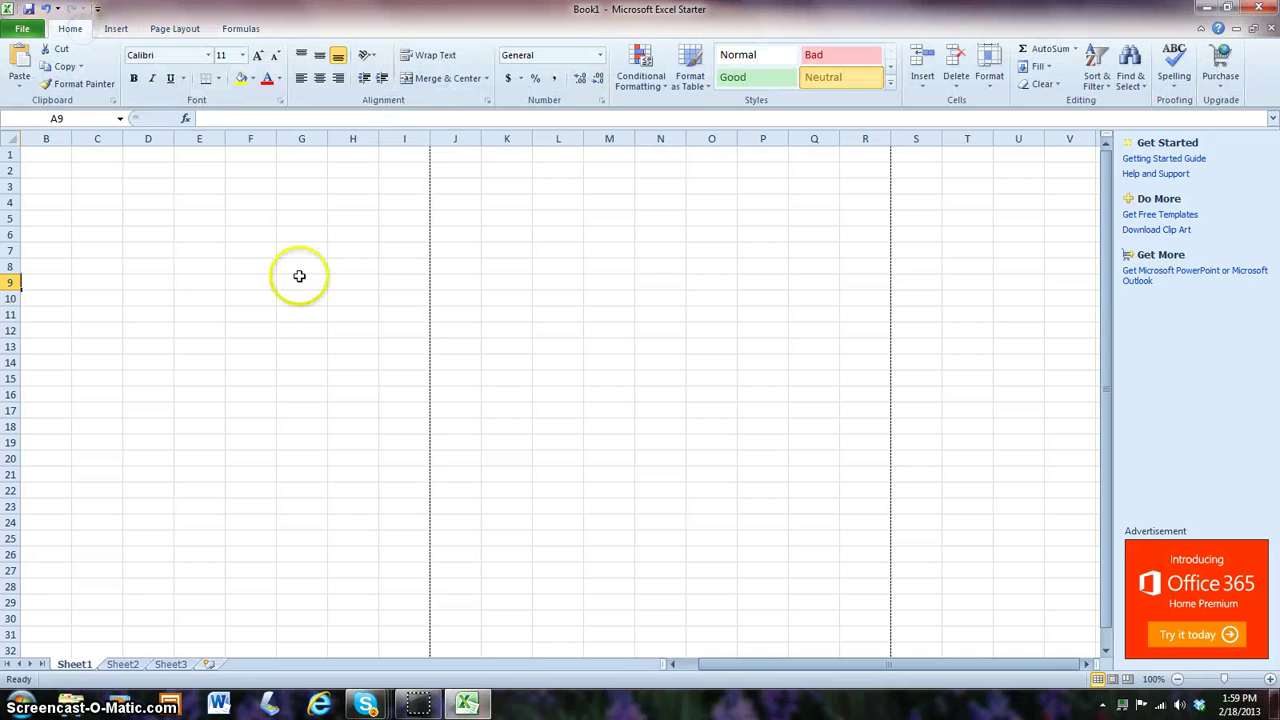
# Step: Enter the text "hihihihihihi" in cell L9
pyautogui.moveTo(723, 666); pyautogui.dragTo(586, 688)
pyautogui.click(613, 287)
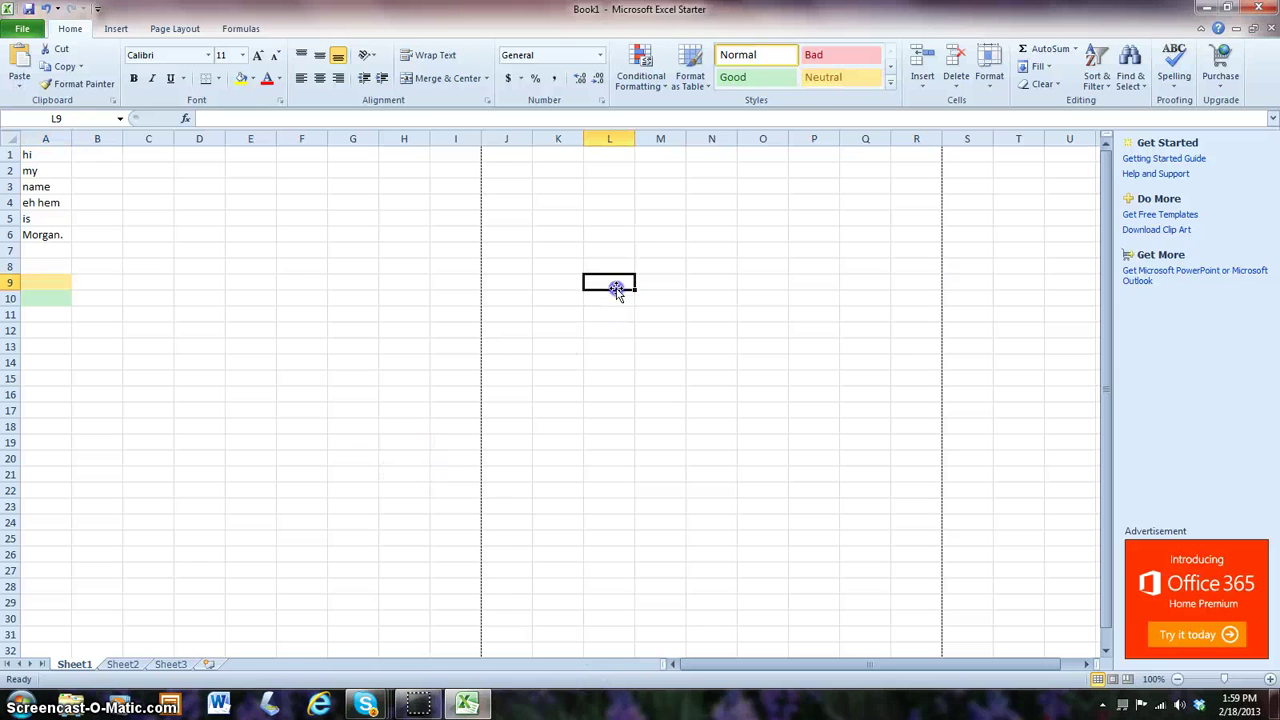
pyautogui.write('hihihihihihi')
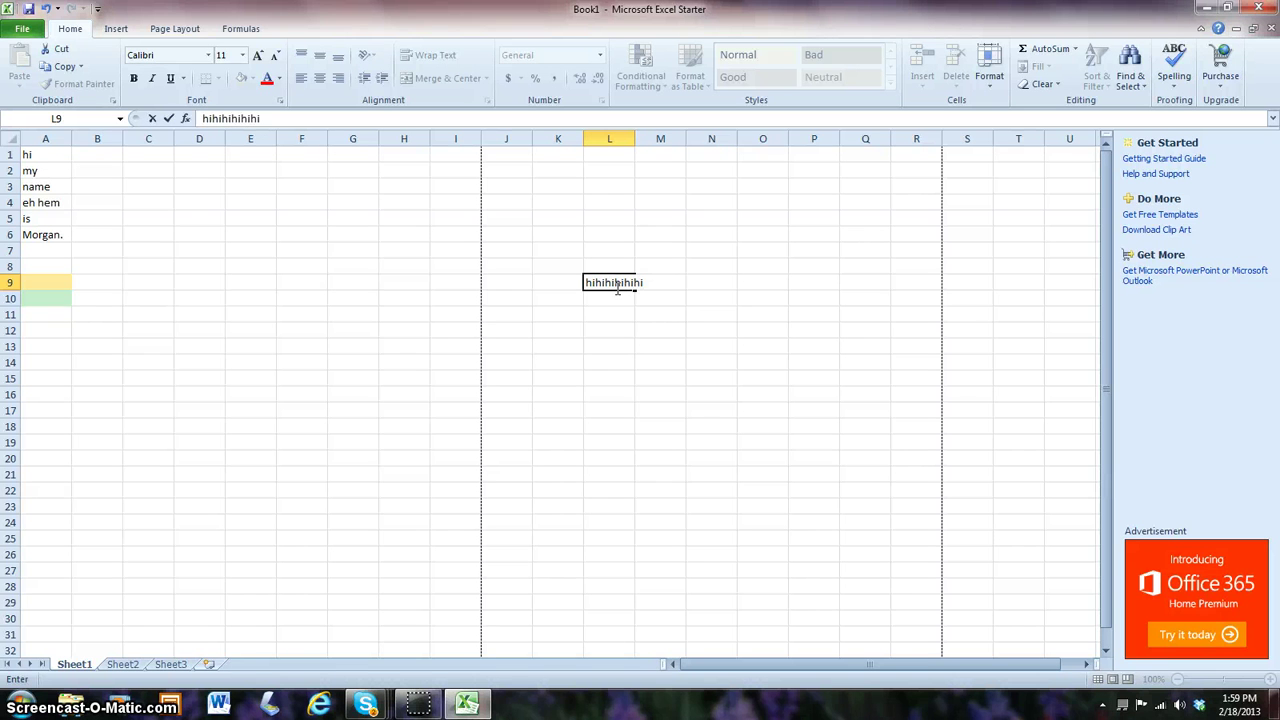
# Step: Start saving the workbook in Documents under the file name excelsheet, and cancel the save
pyautogui.click(22, 28)
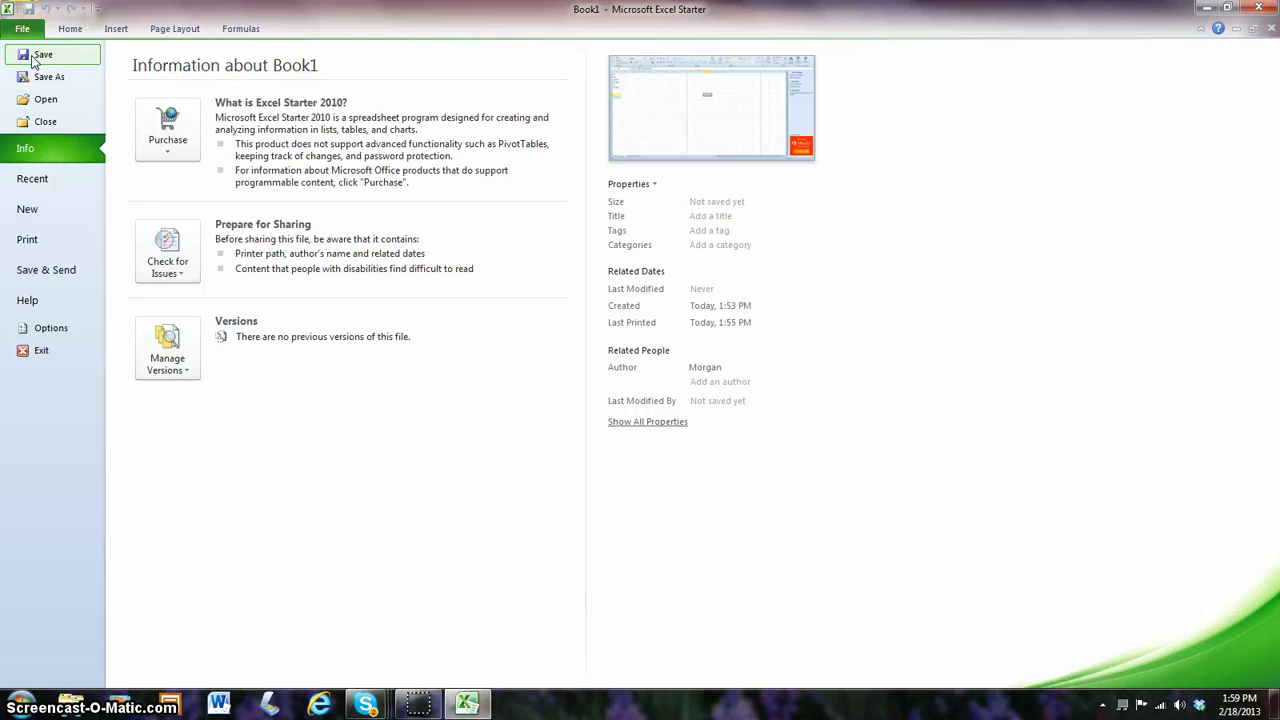
pyautogui.click(38, 55)
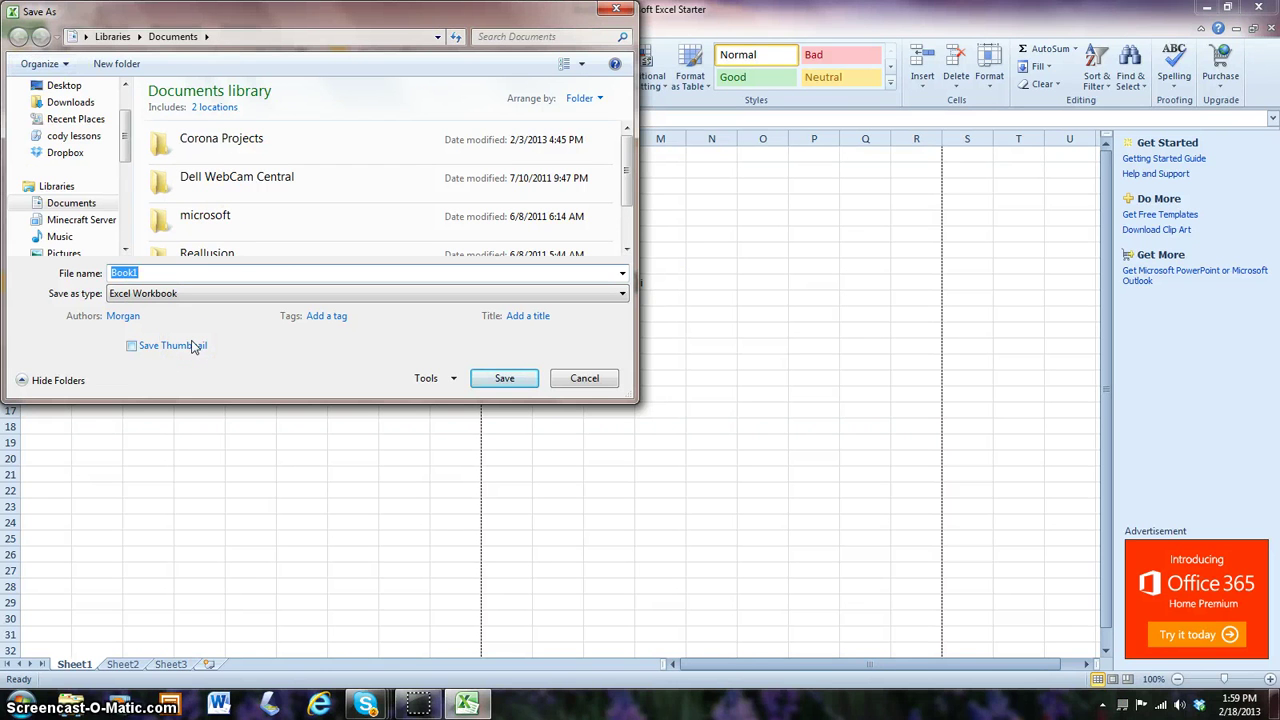
pyautogui.write('excelsheet')
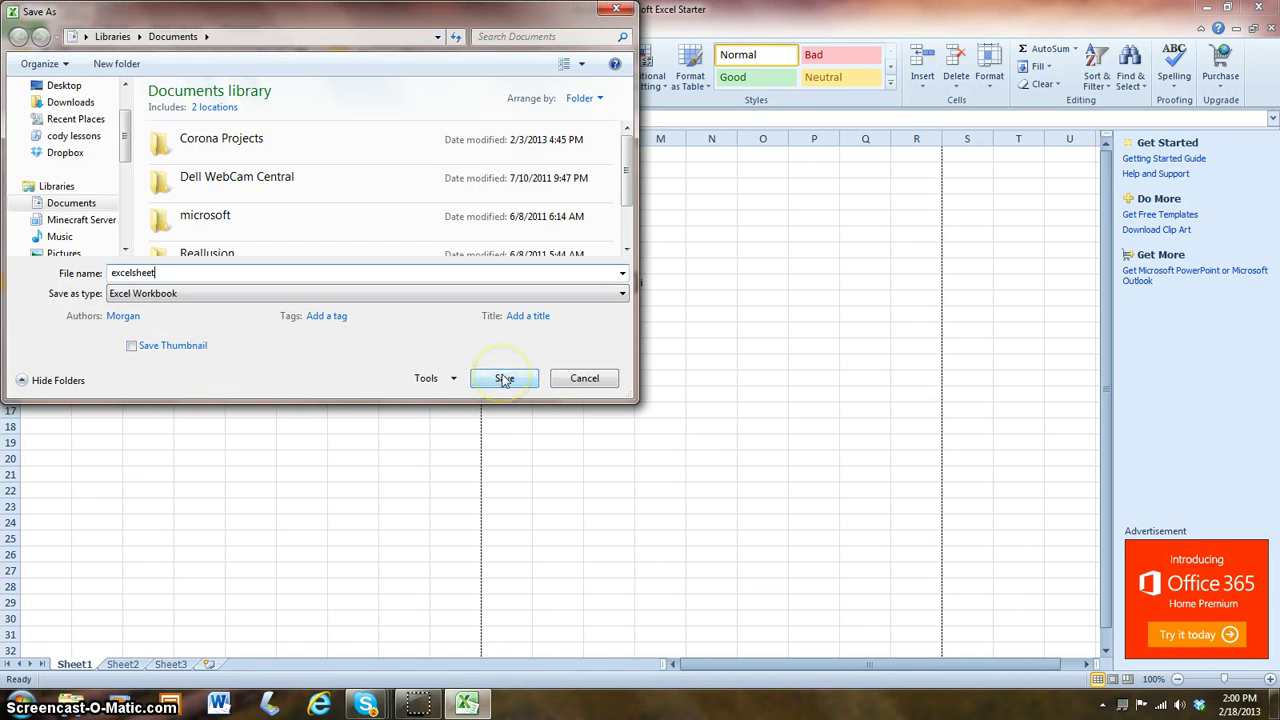
pyautogui.click(612, 12)
# Step: Close the workbook and exit the program without saving the changes
pyautogui.click(1259, 7)
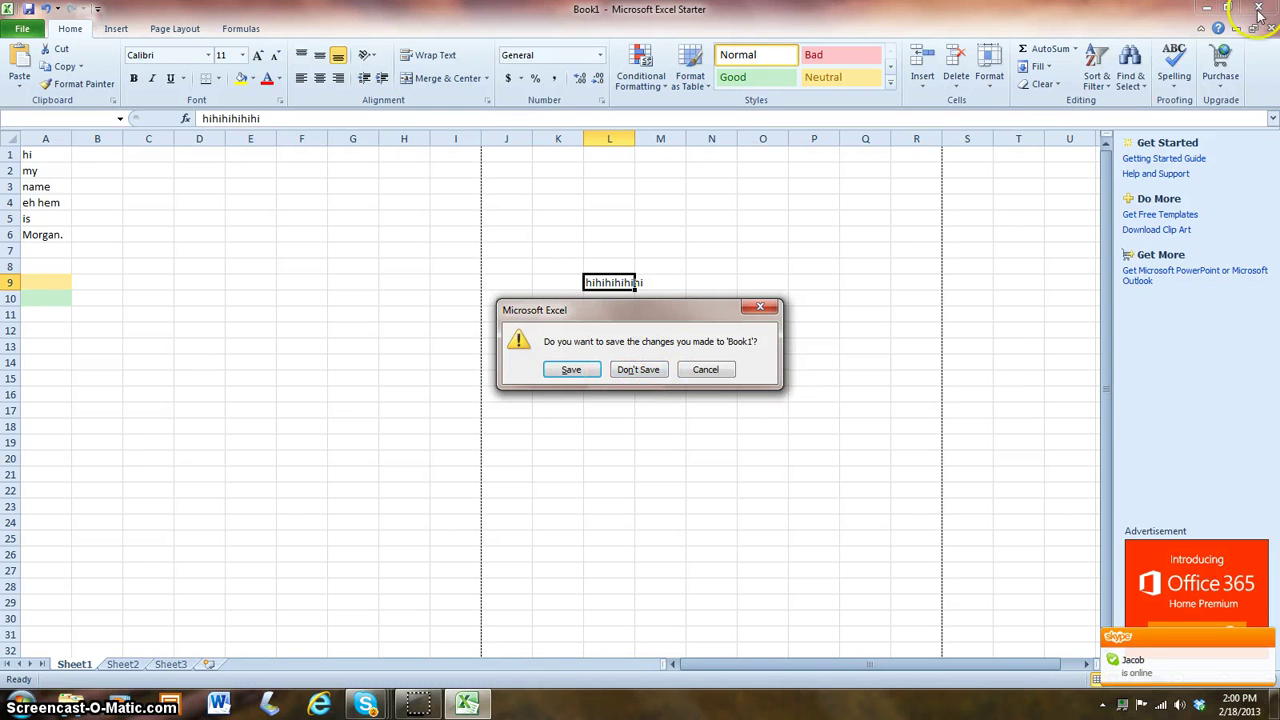
pyautogui.click(655, 370)
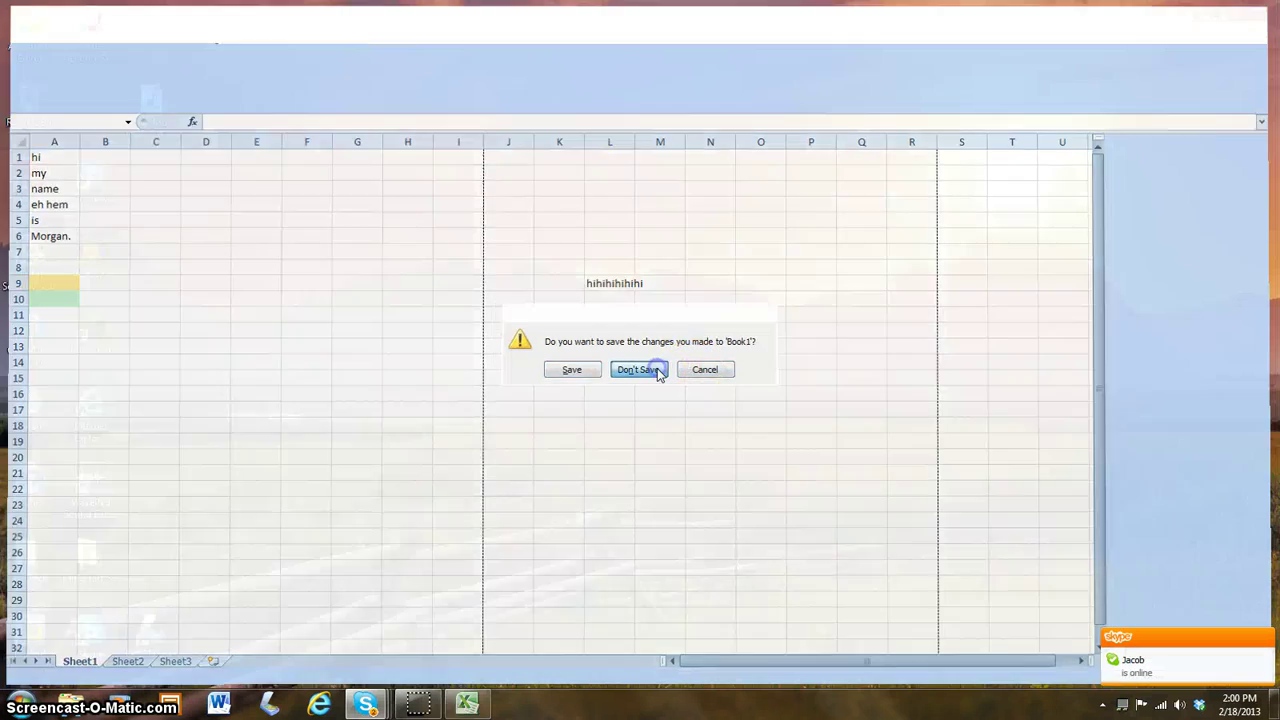
pyautogui.click(611, 469)
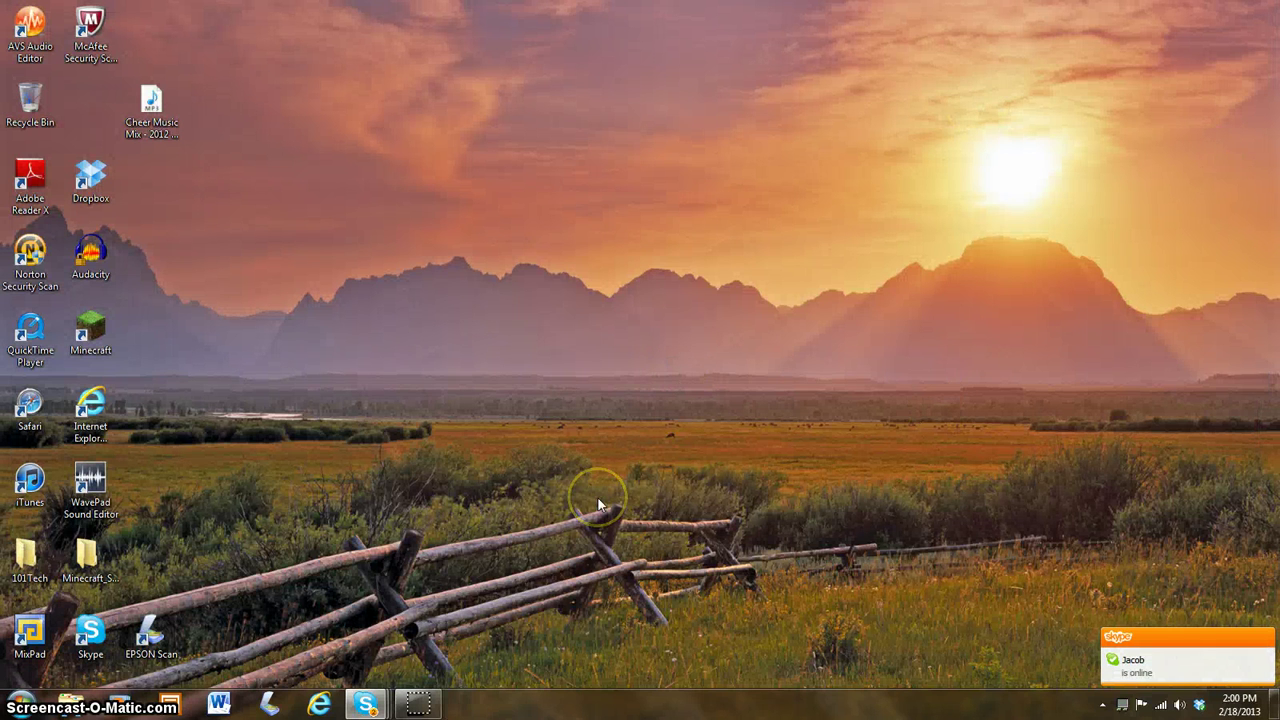
pyautogui.click(309, 531)
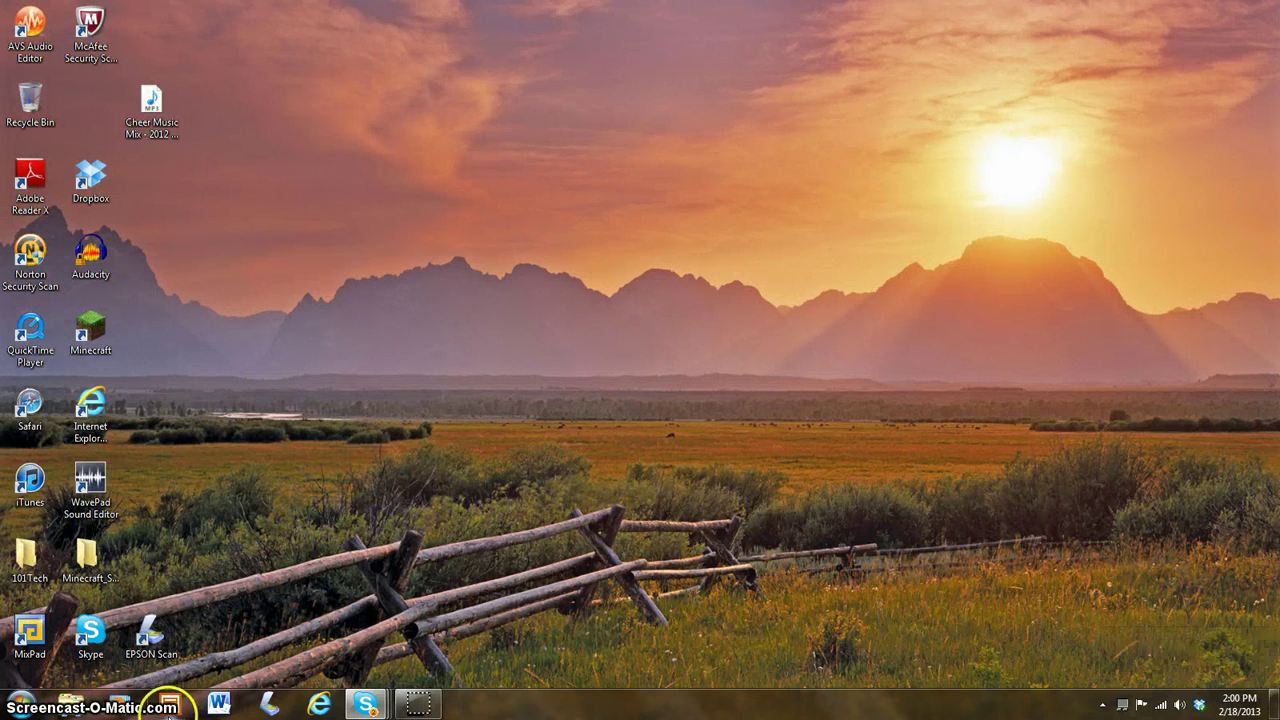
pyautogui.click(92, 707)
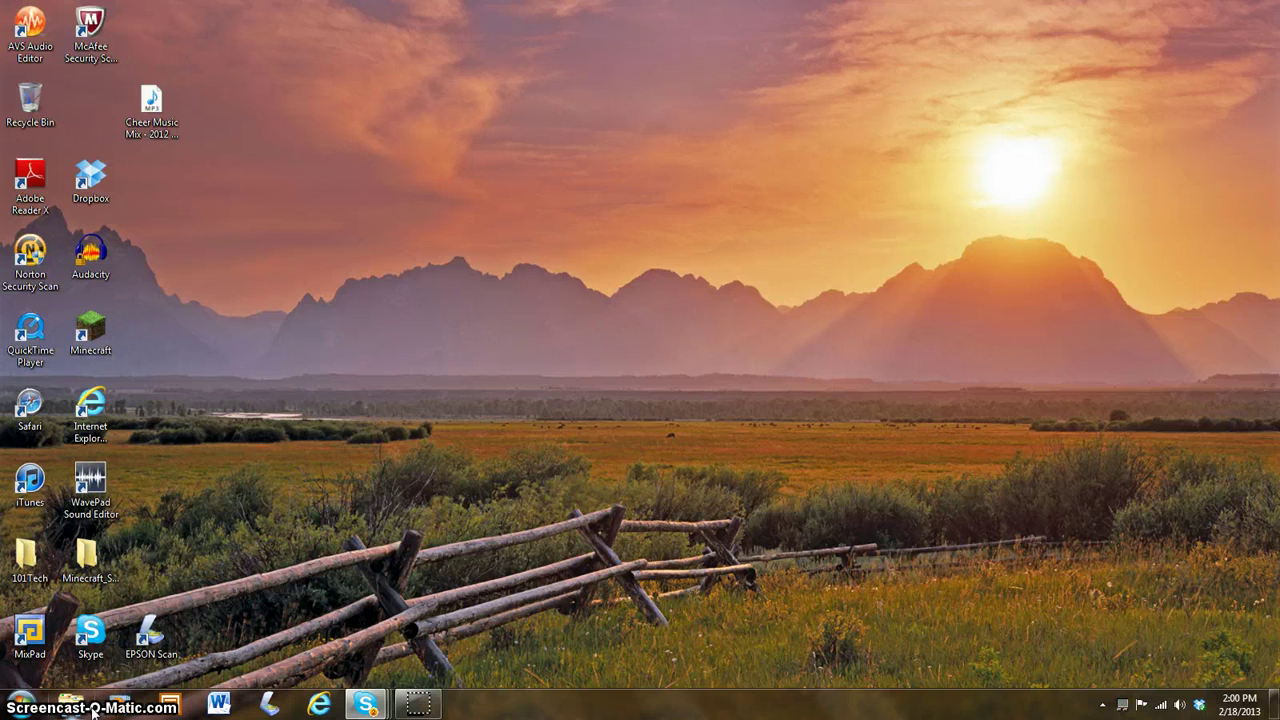